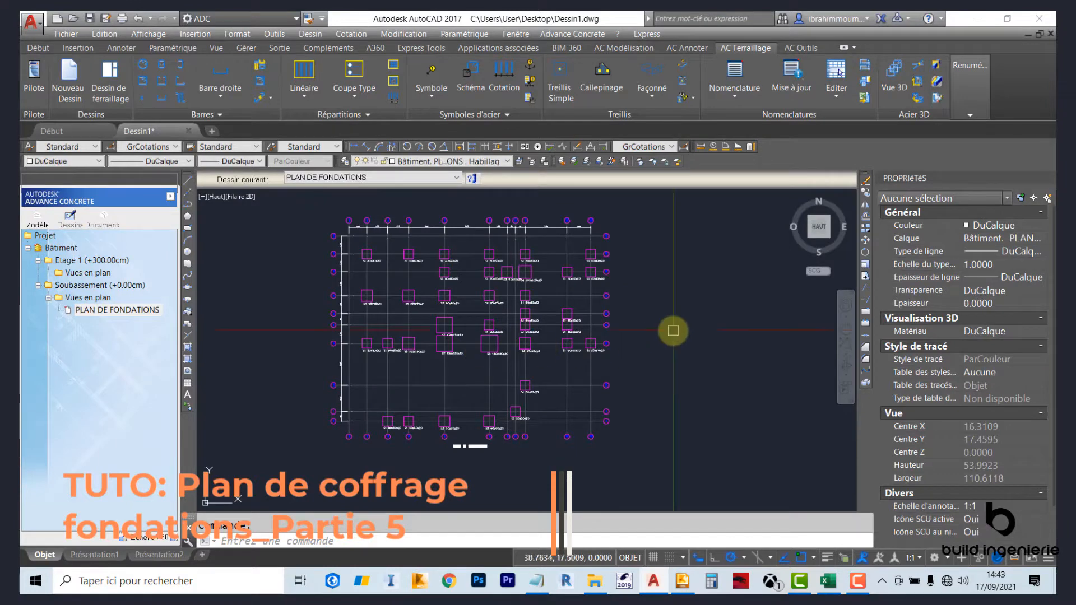
Step: Move the S3 90x90x20 label on grid row C to just above its footing
scroll(650, 259, "up", 7)
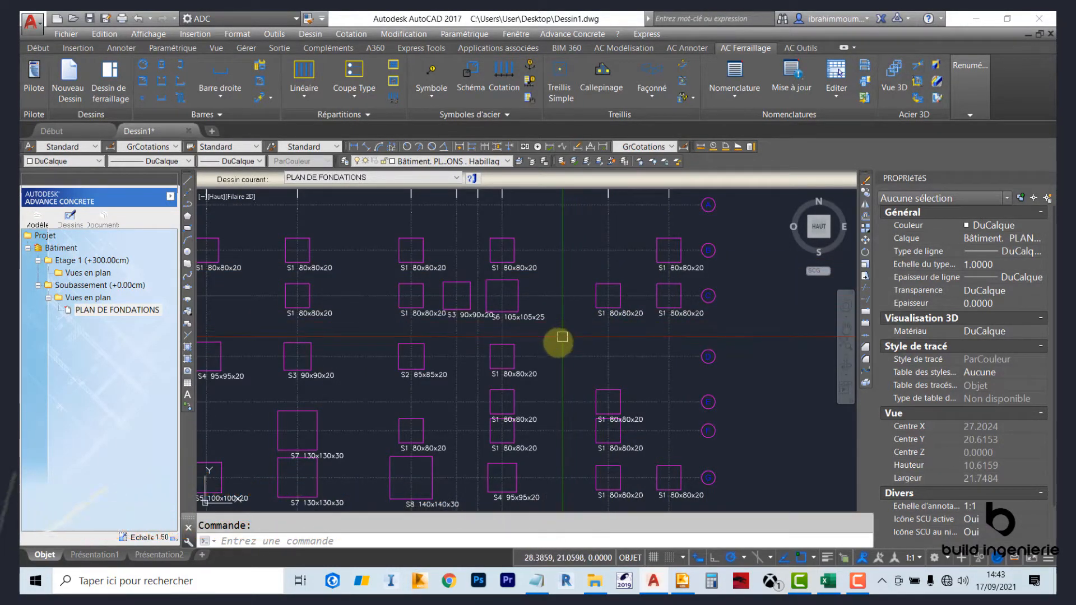
scroll(505, 263, "up", 6)
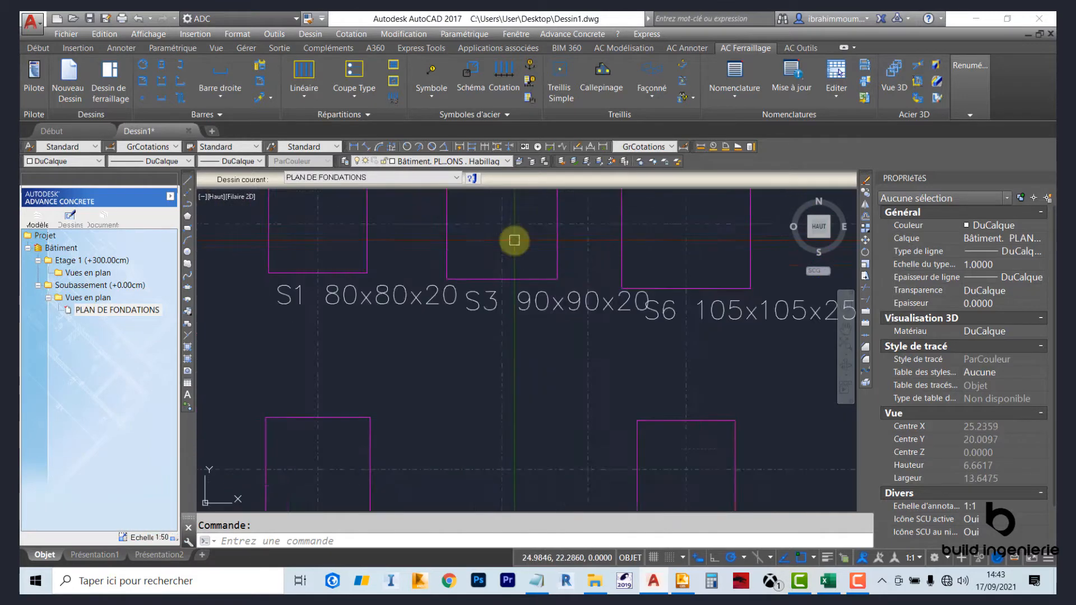
scroll(519, 264, "up", 5)
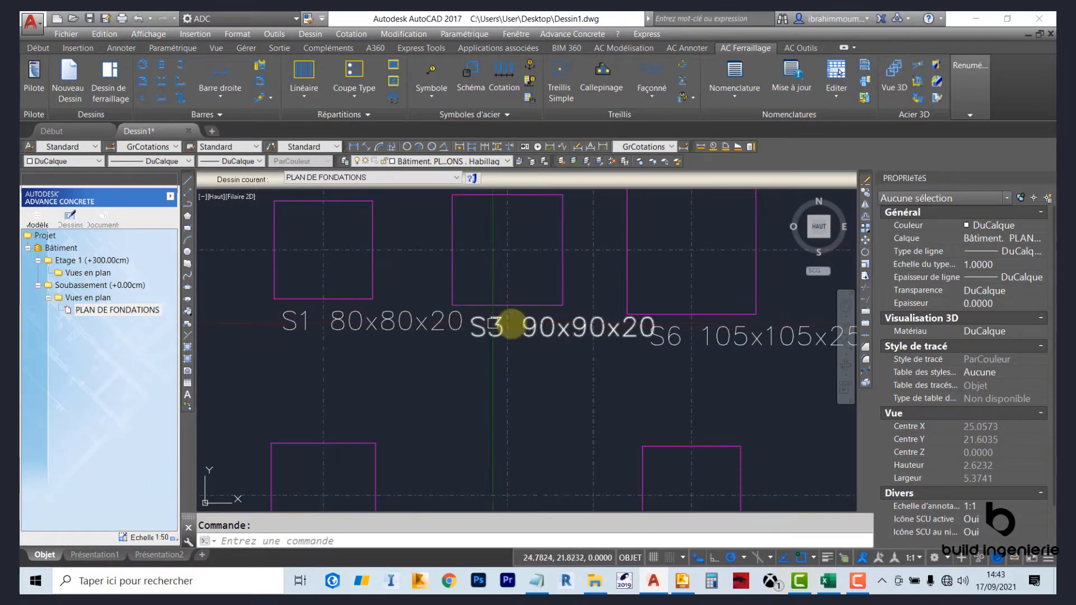
scroll(639, 336, "down", 2)
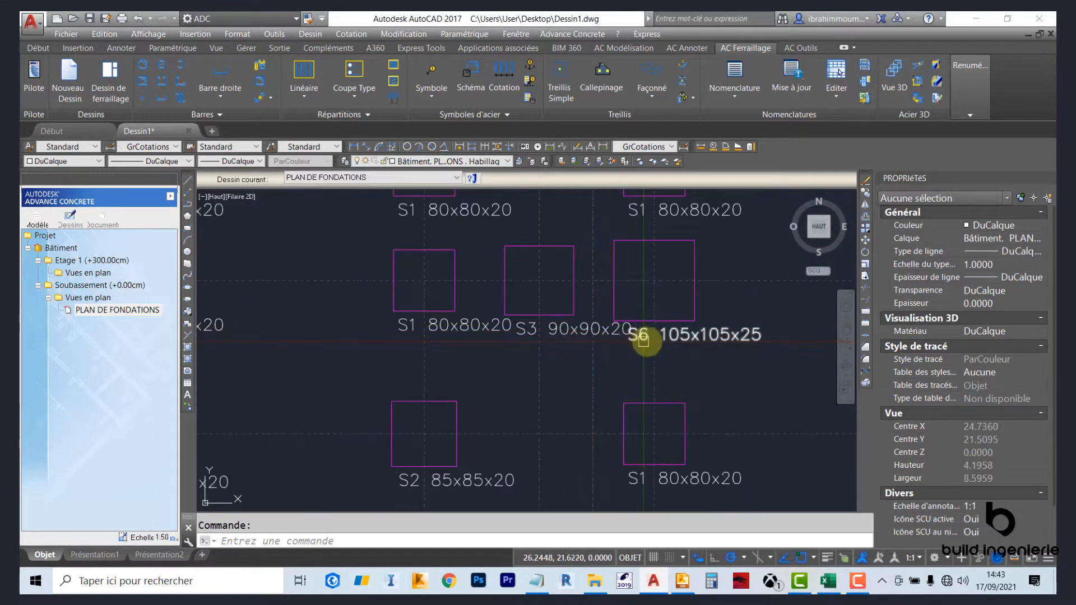
middle_click_drag(681, 340, 627, 308)
scroll(605, 328, "down", 5)
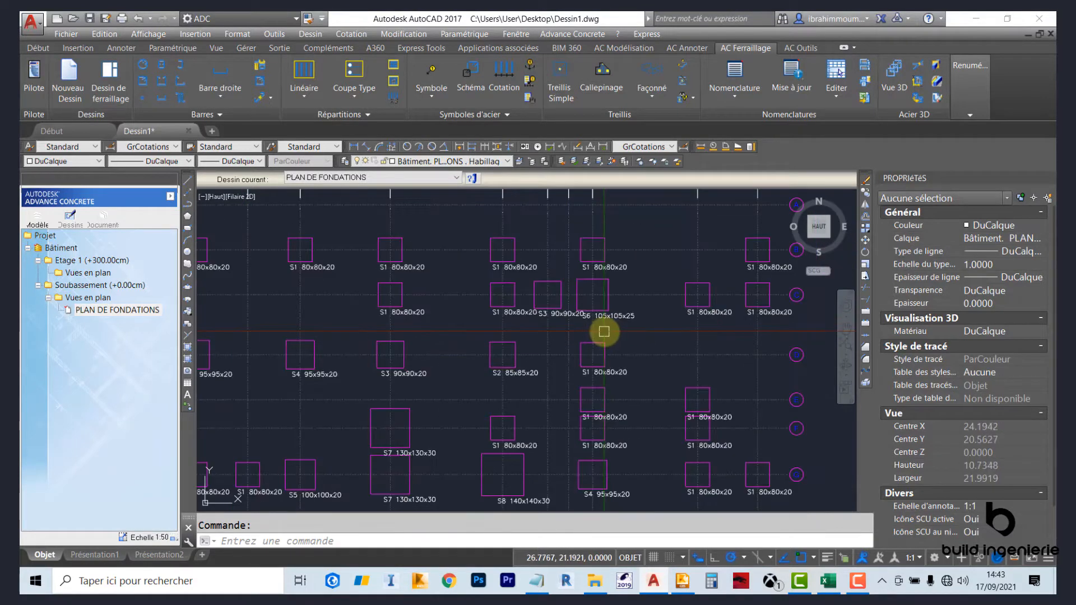
scroll(552, 314, "up", 3)
left_click(577, 312)
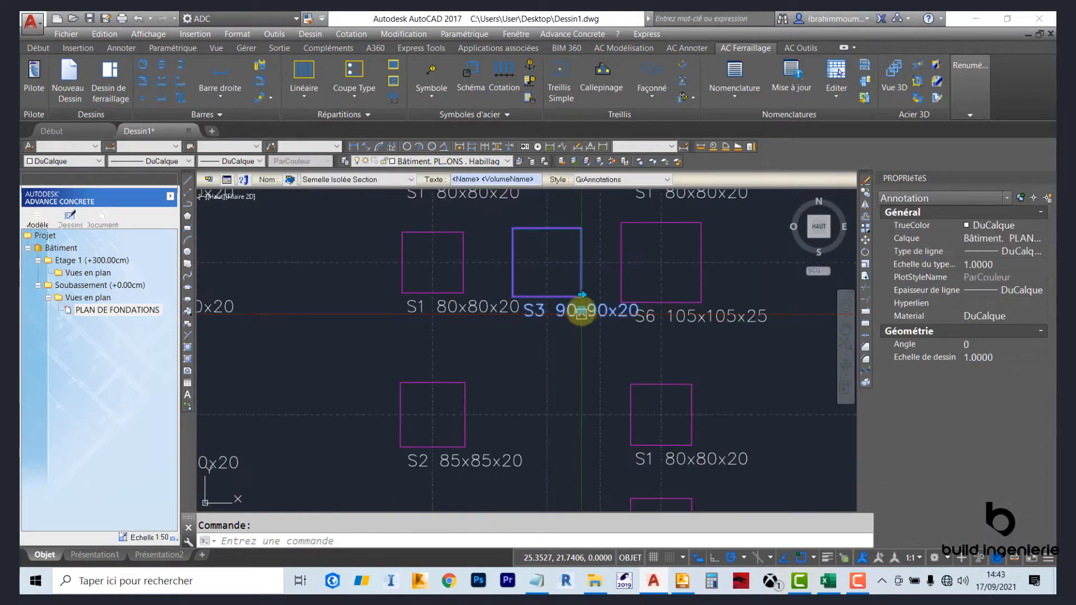
left_click(581, 310)
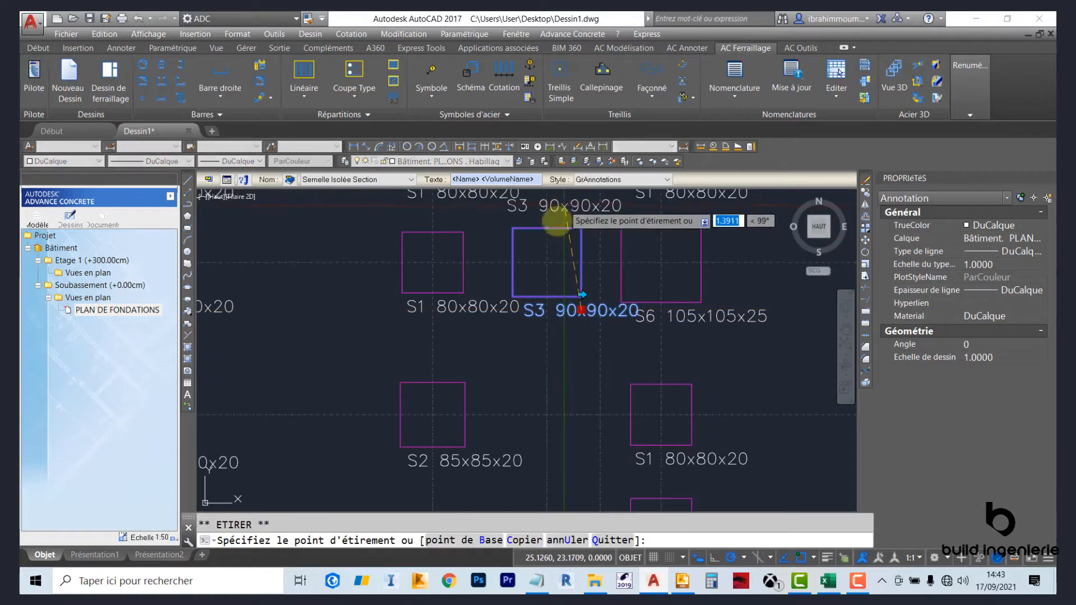
scroll(536, 291, "up", 3)
key("Escape")
key("Escape")
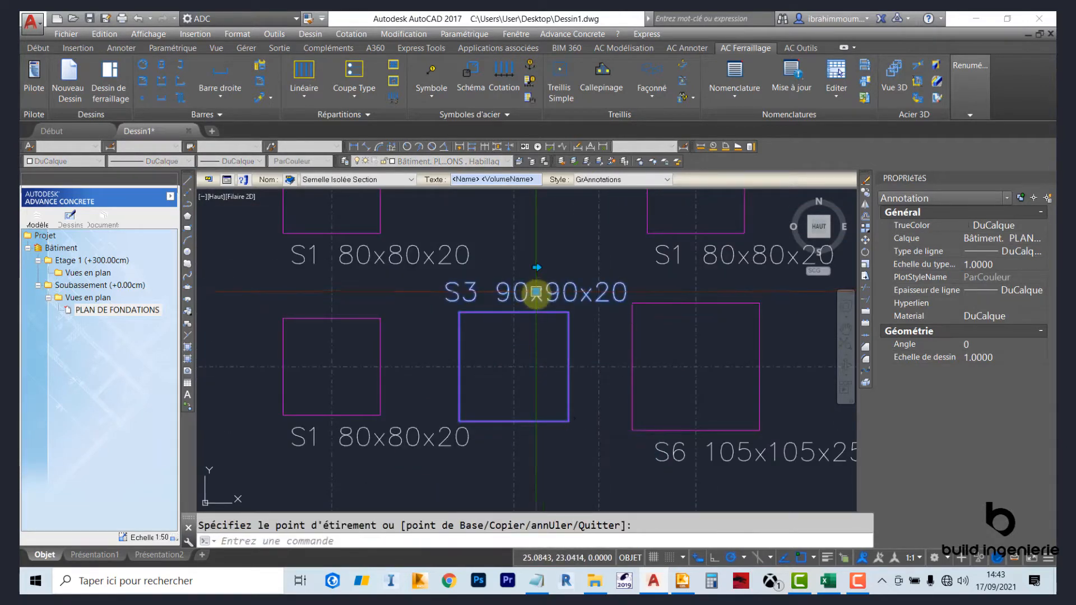
Step: Move the S1 80x80x20 label of the footing at grid E-9 clear of the footing below, placing it beside its own footing
scroll(653, 316, "down", 5)
middle_click_drag(662, 410, 598, 299)
middle_click_drag(558, 372, 703, 322)
scroll(586, 396, "down", 3)
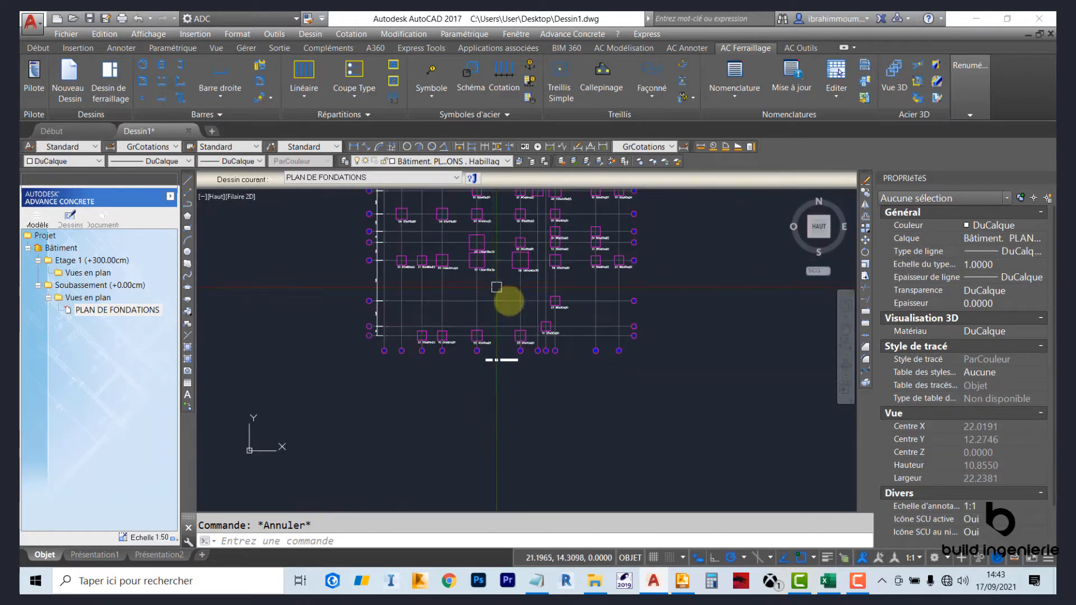
scroll(524, 332, "up", 4)
scroll(524, 389, "down", 2)
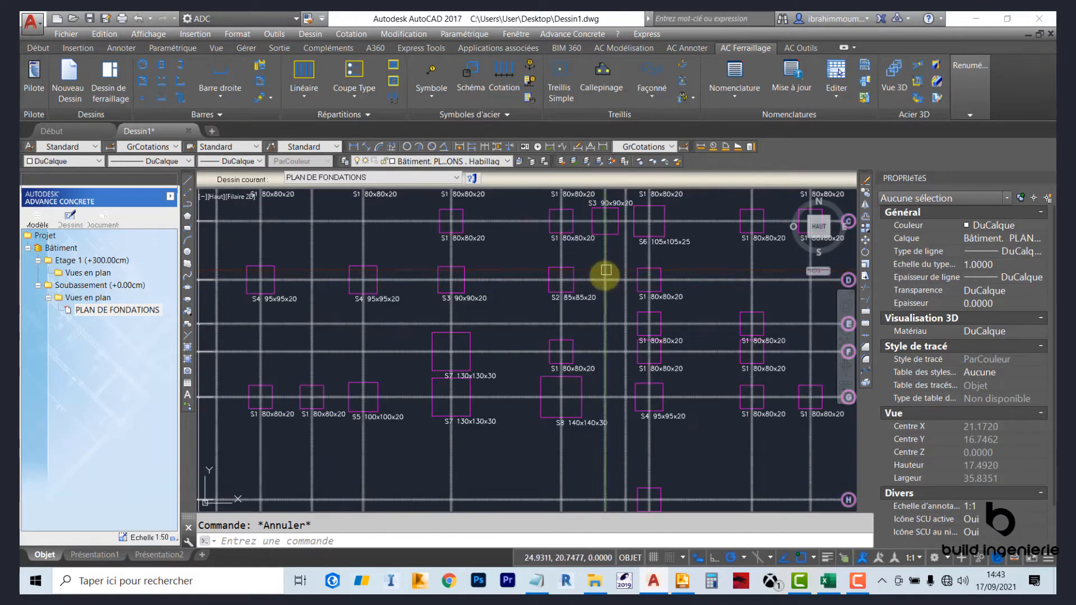
scroll(569, 280, "up", 2)
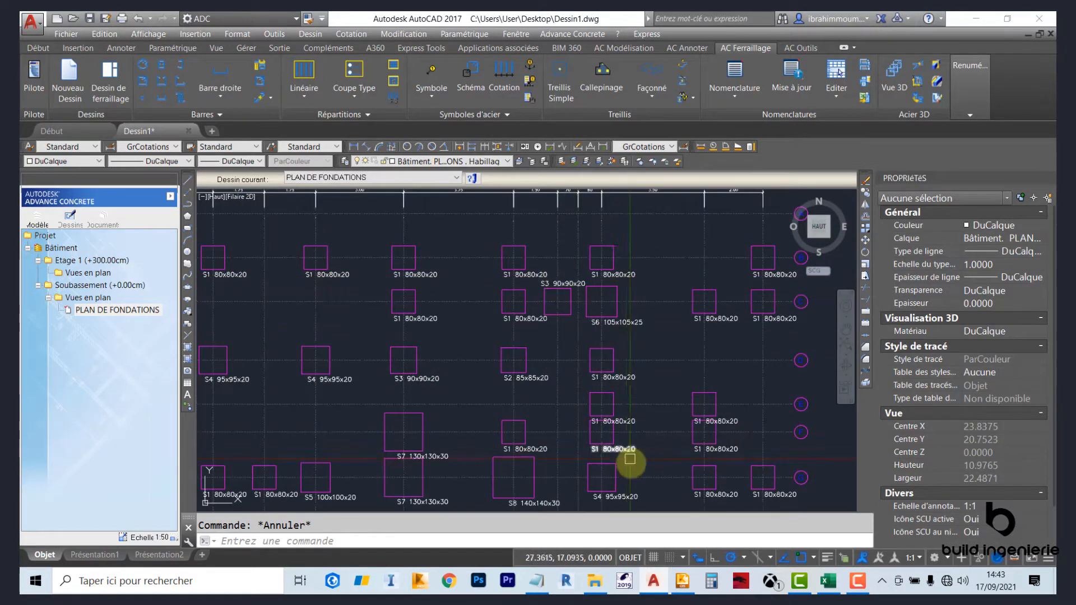
scroll(623, 443, "up", 5)
left_click(563, 417)
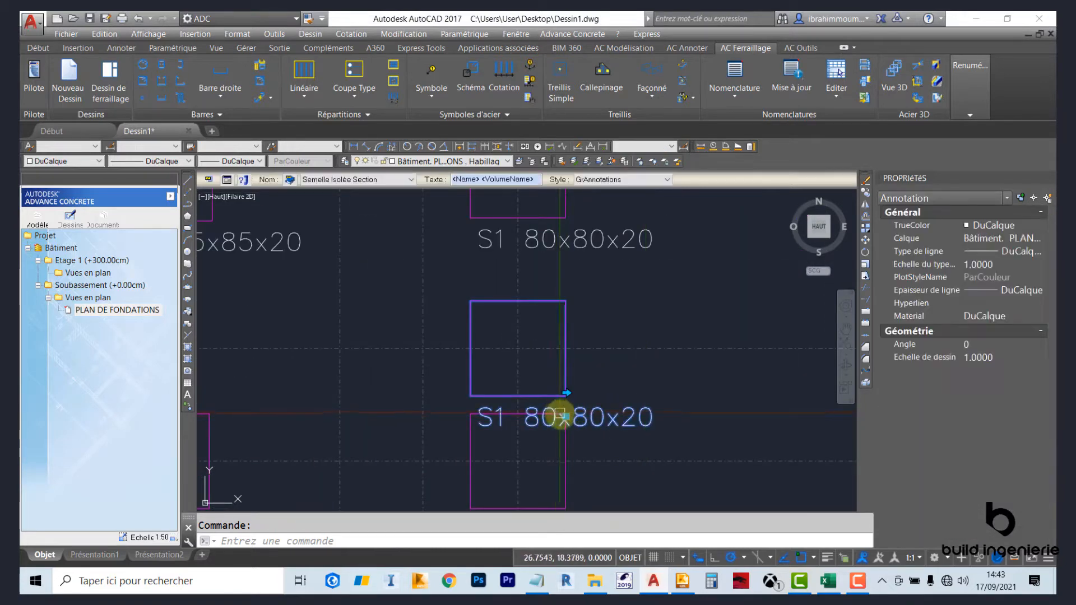
left_click(565, 417)
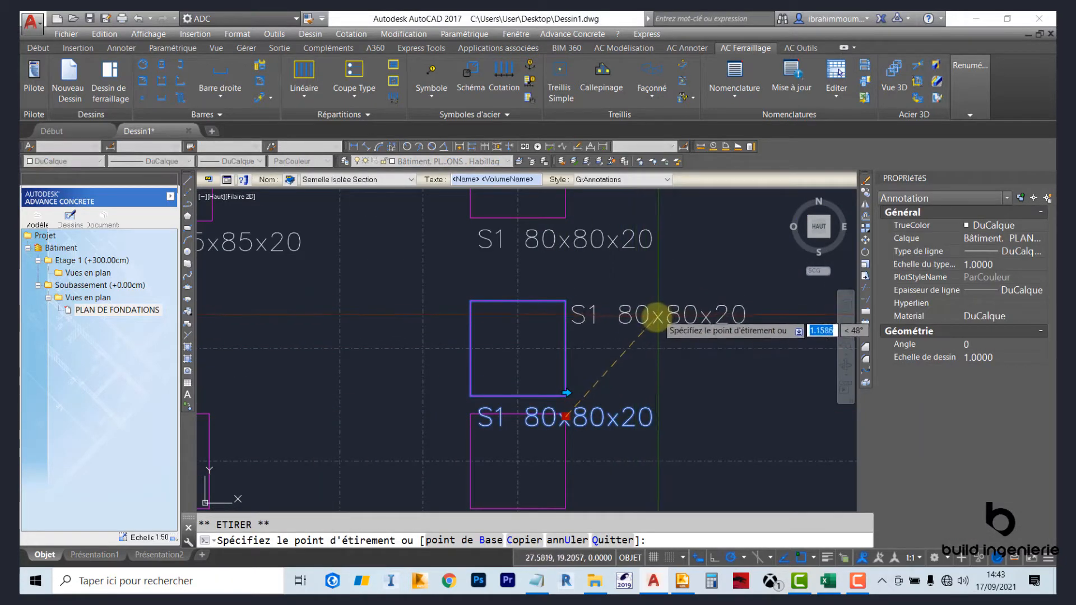
key("Escape")
key("Escape")
scroll(623, 328, "down", 4)
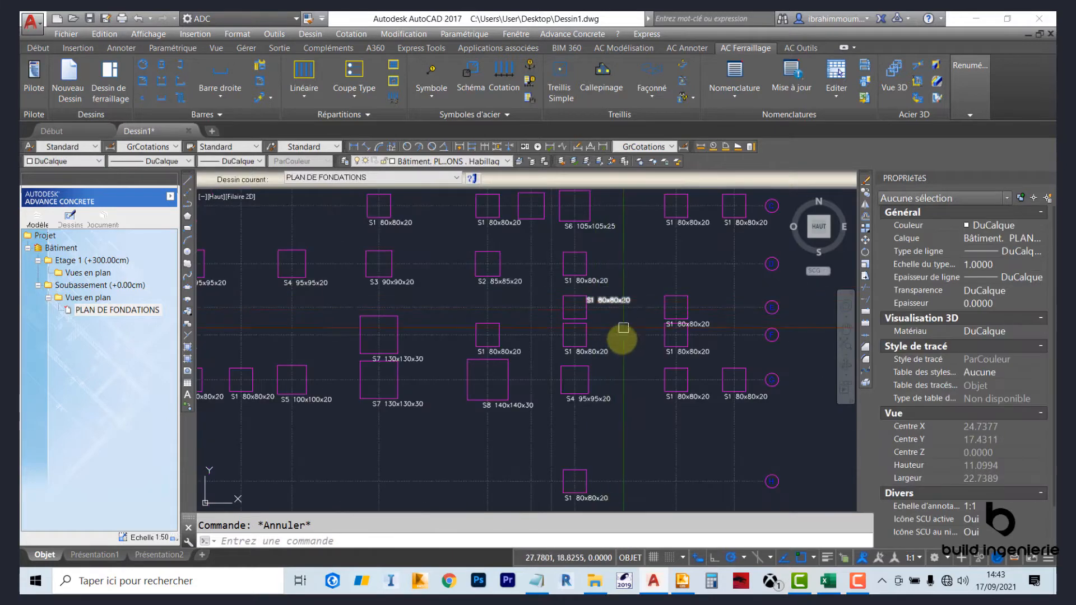
Step: Move the S1 80x80x20 label of the footing at grid E-10 above its footing
scroll(701, 322, "up", 2)
left_click(661, 321)
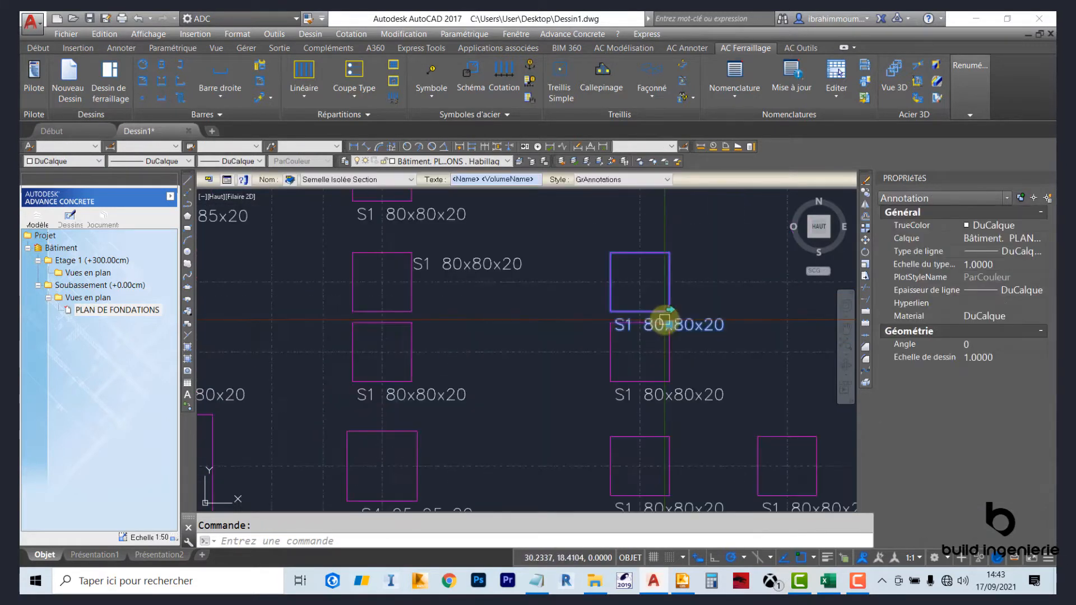
scroll(669, 323, "up", 3)
left_click(672, 326)
middle_click_drag(679, 238, 631, 358)
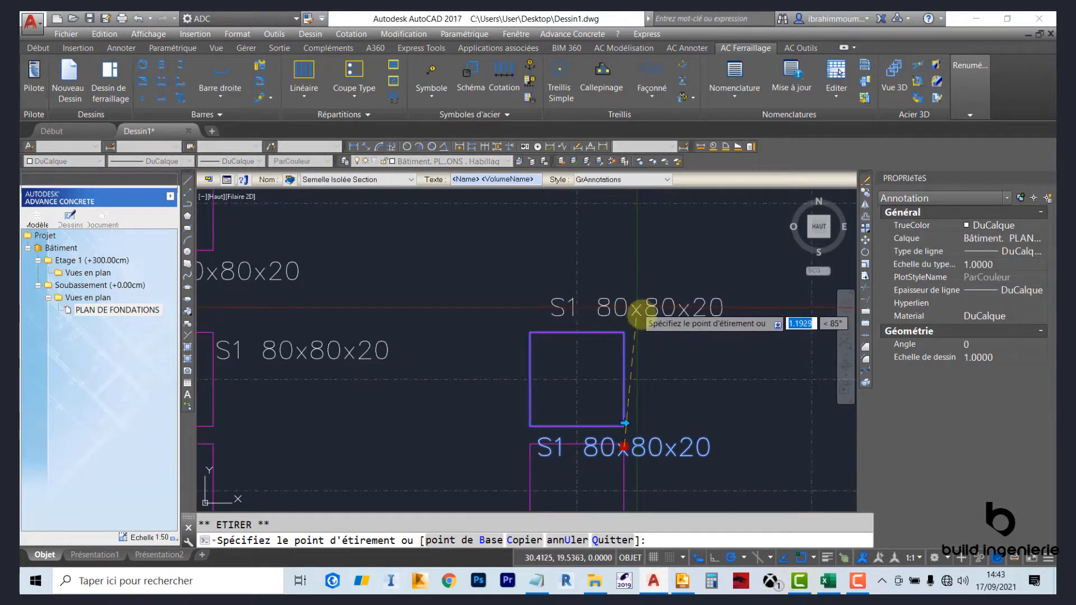
key("Escape")
key("Escape")
scroll(645, 333, "down", 4)
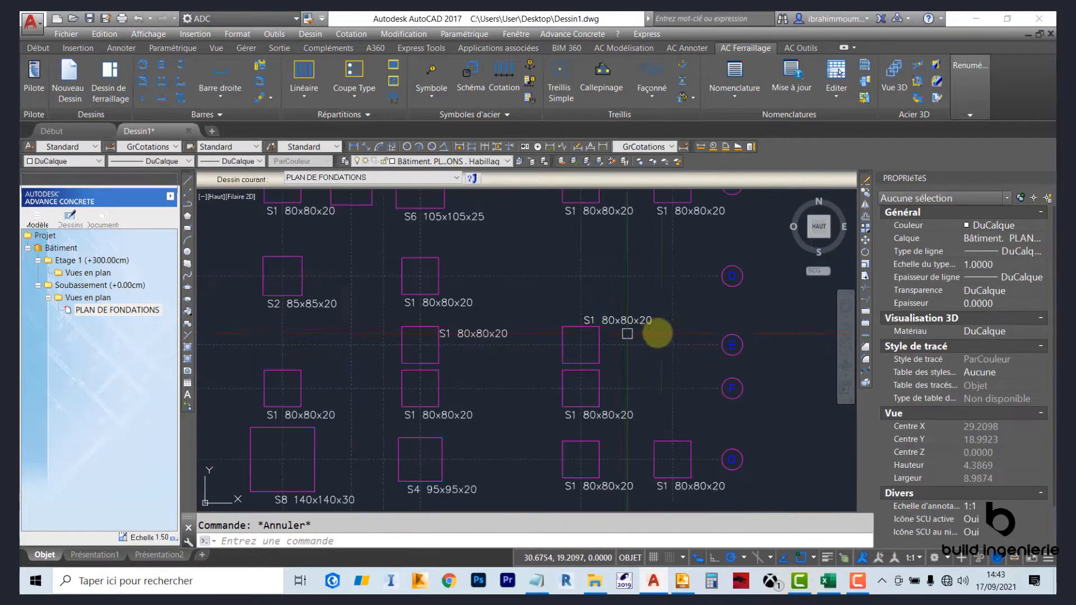
Step: Select all annotations similar to an S1 80x80x20 footing label and delete them from the plan
middle_click_drag(521, 427, 576, 419)
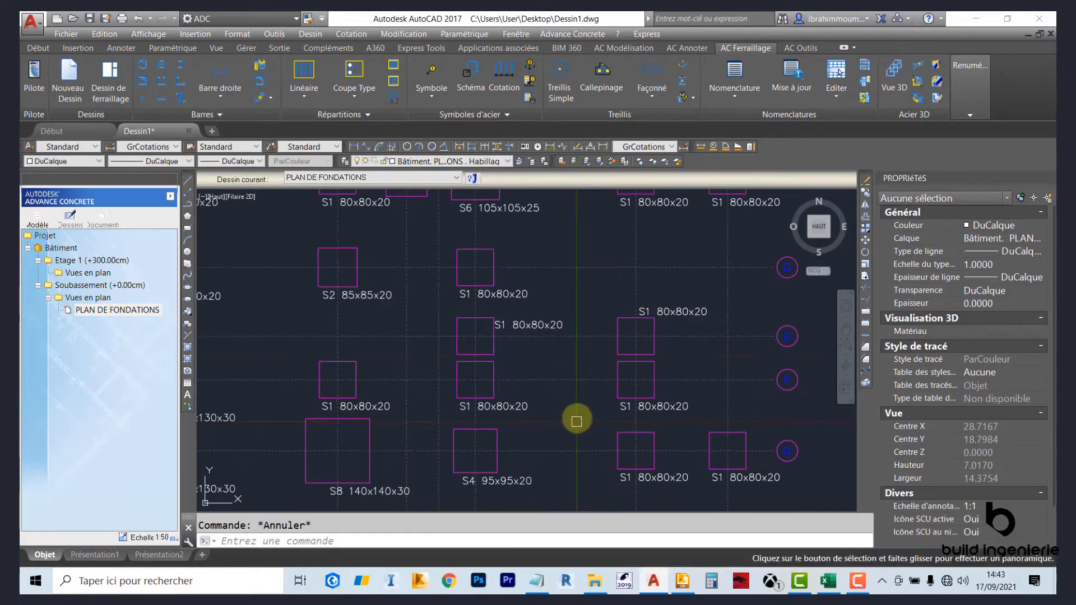
middle_click_drag(488, 318, 547, 328)
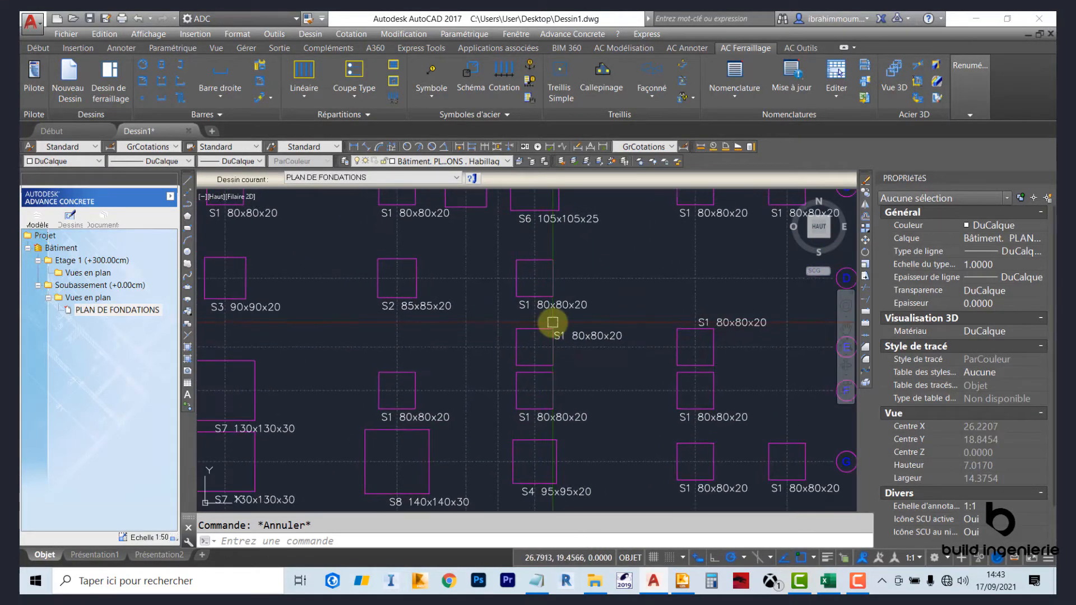
left_click(583, 305)
right_click(612, 298)
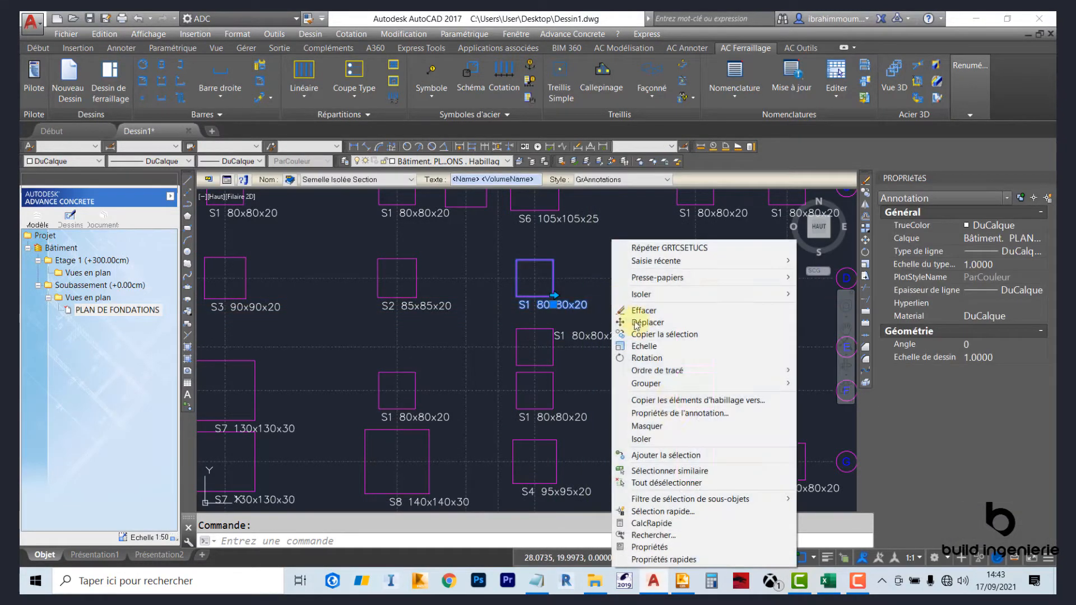
left_click(681, 471)
key("Delete")
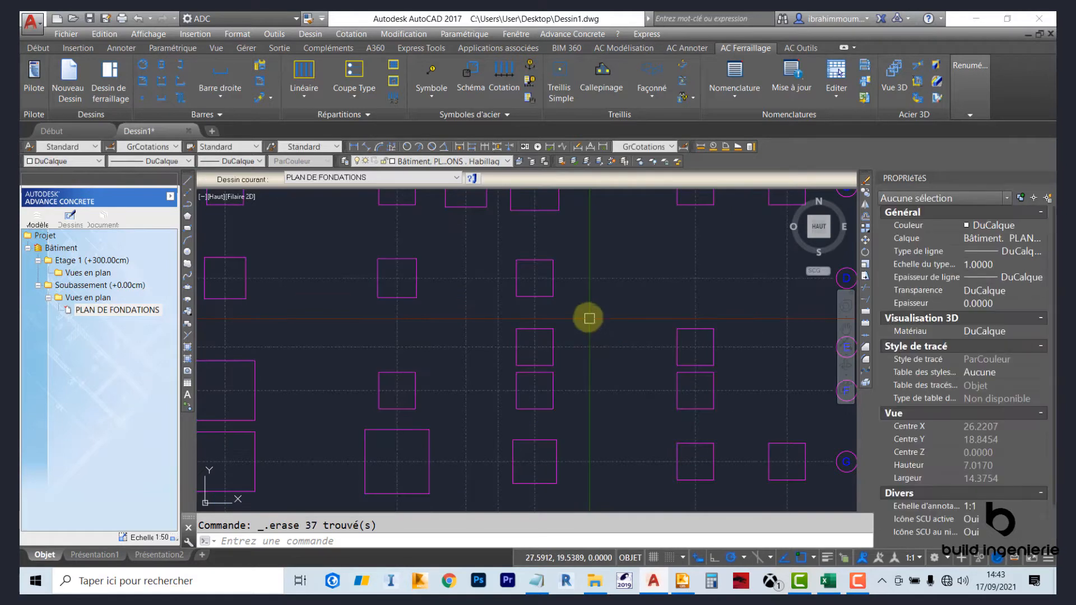
Step: Apply multiple annotations to the whole foundation plan, labelling the isolated footings with the Nom annotation
scroll(561, 302, "down", 3)
left_click(700, 53)
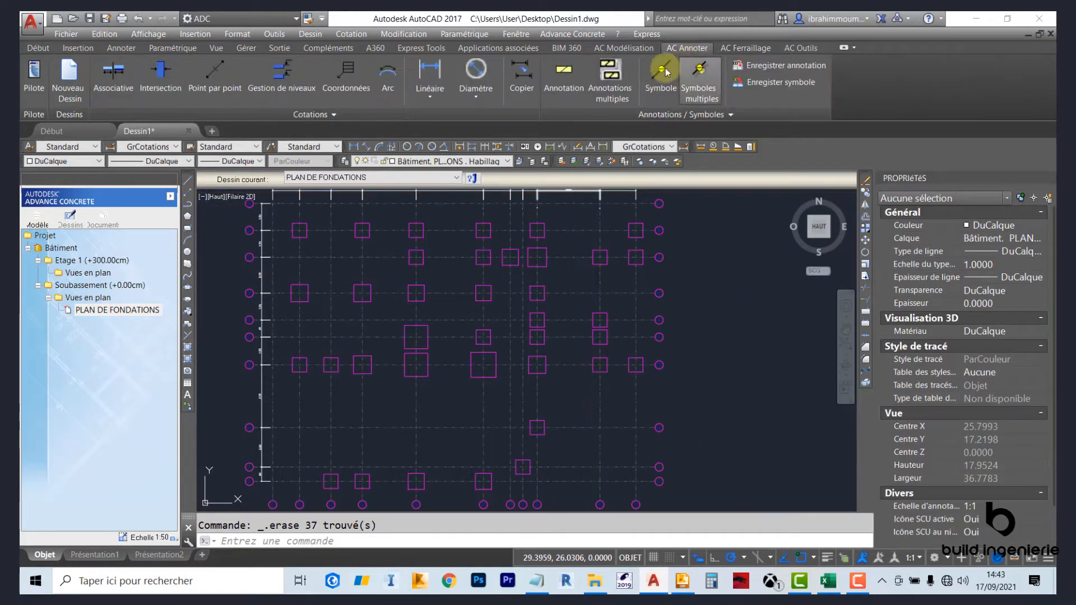
left_click(612, 78)
scroll(505, 278, "down", 4)
left_click(421, 222)
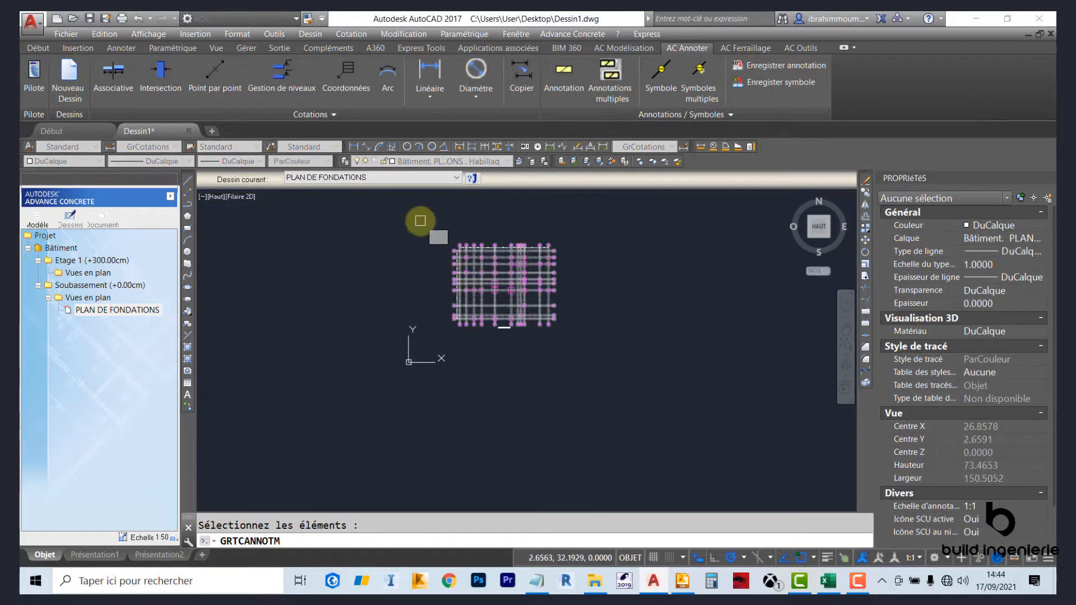
left_click(648, 387)
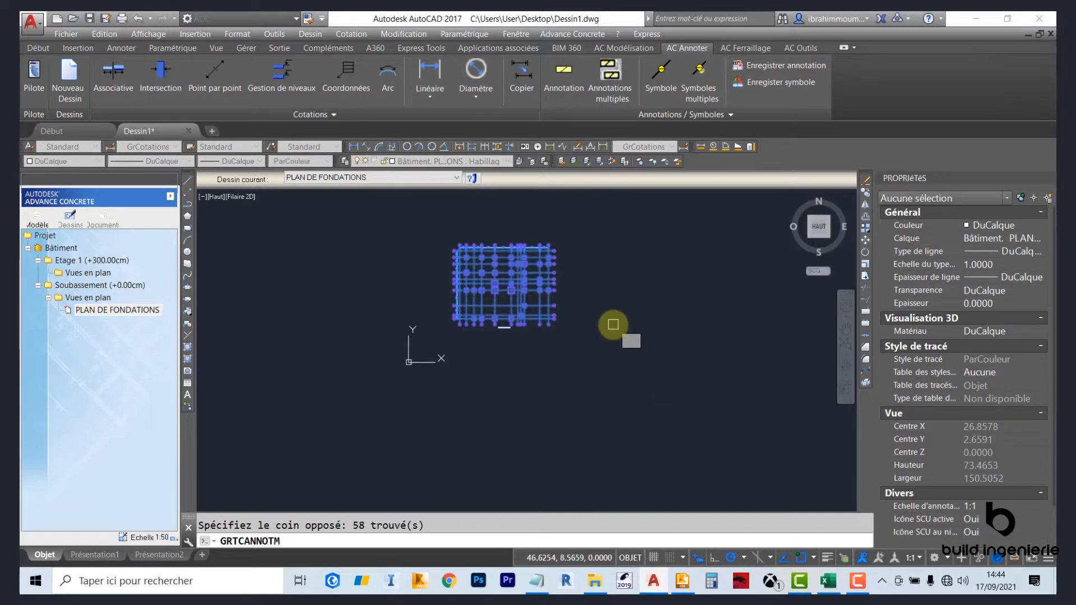
key("Return")
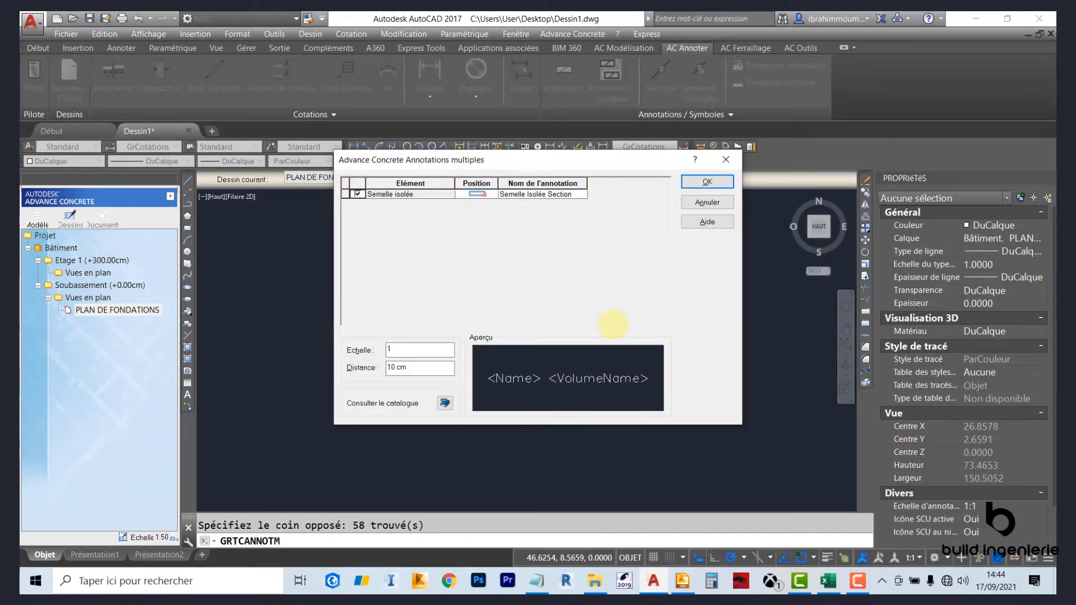
left_click(583, 194)
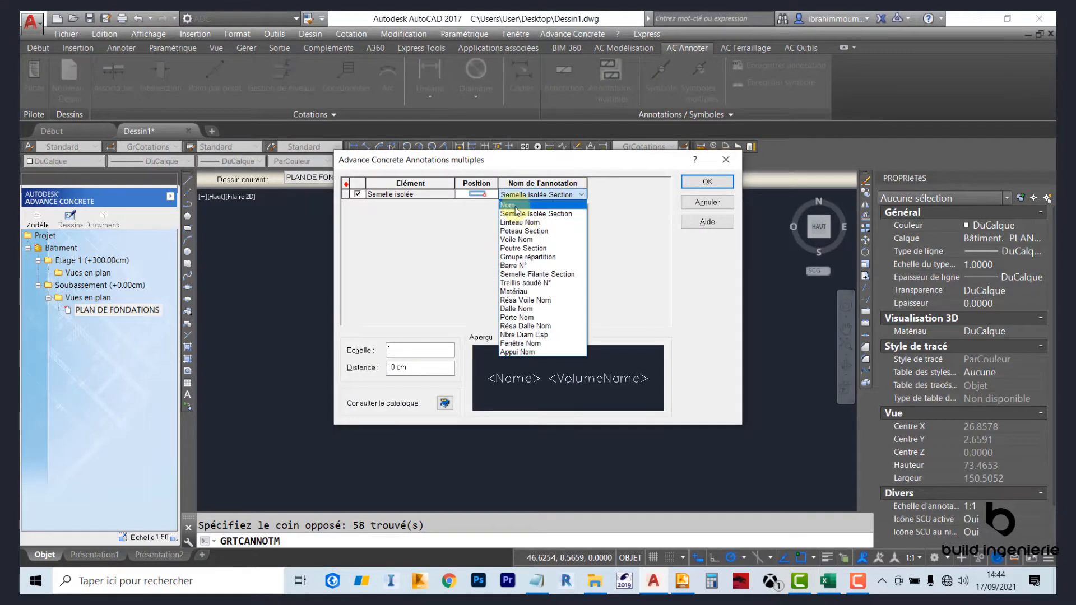
left_click(515, 206)
left_click(708, 183)
Step: Examine the footing name labels across the foundation plan for overlaps and legibility
scroll(478, 243, "up", 10)
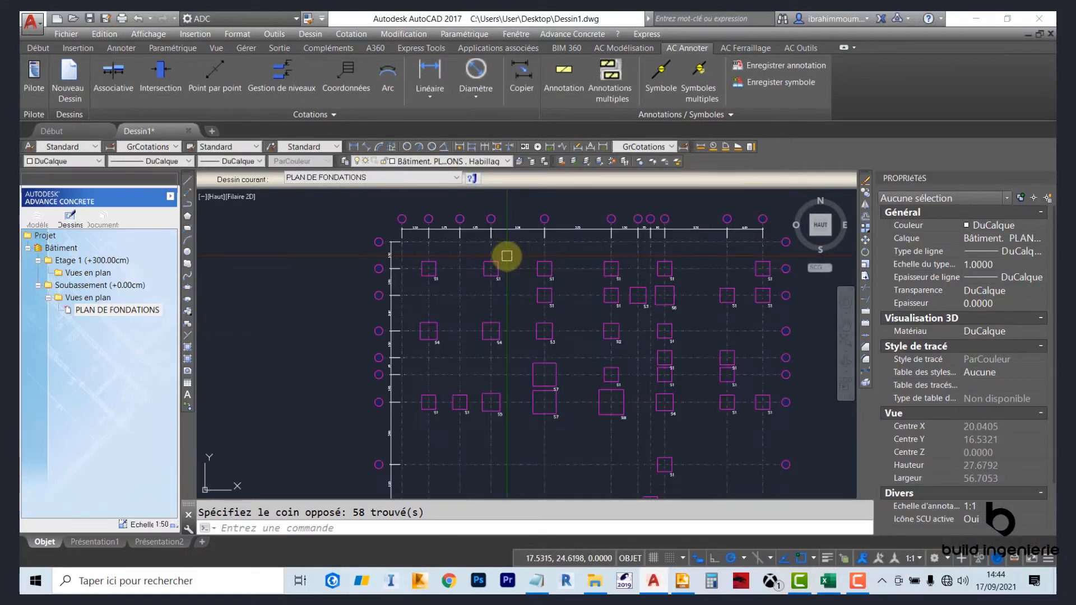
scroll(610, 360, "down", 5)
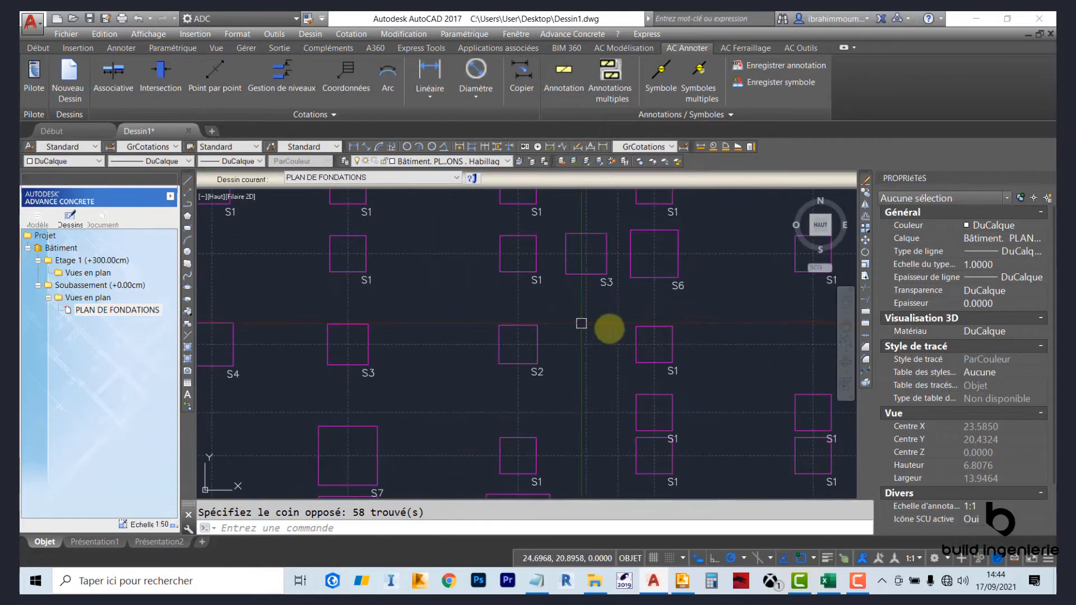
scroll(591, 334, "up", 2)
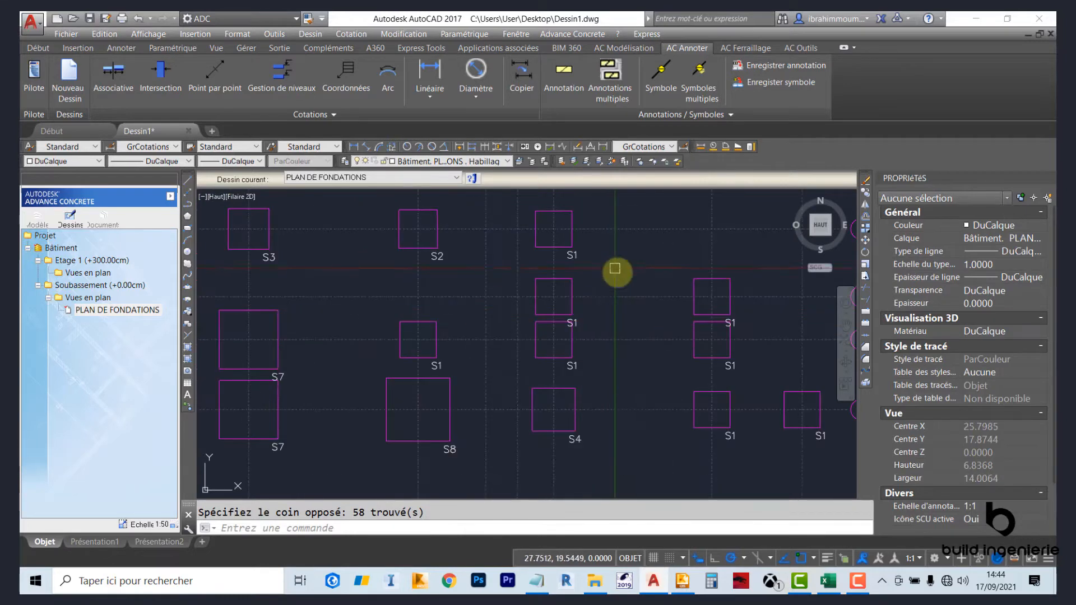
middle_click_drag(418, 305, 517, 286)
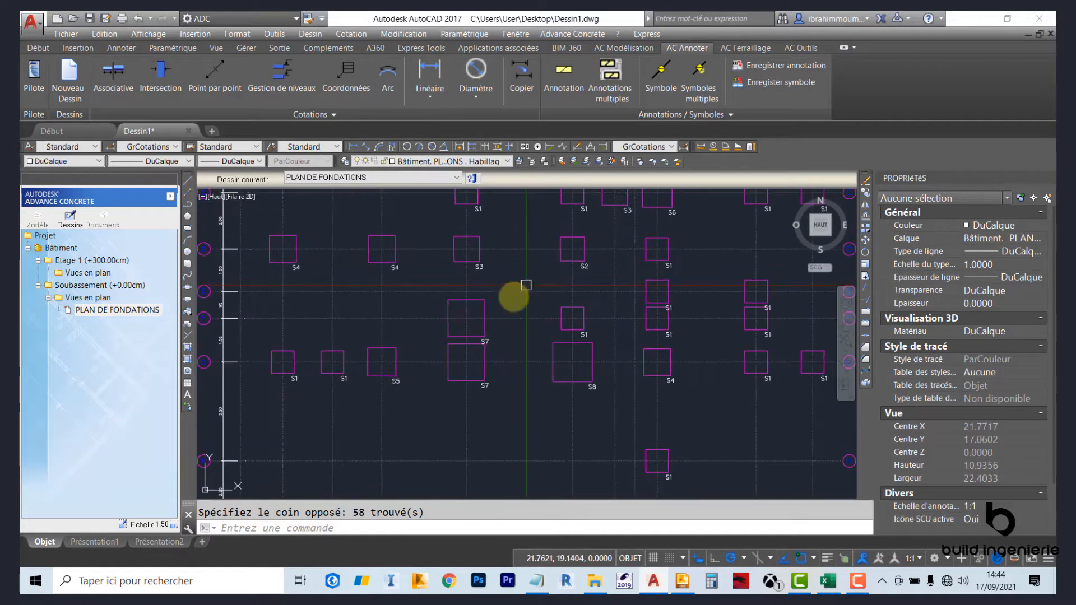
middle_click_drag(444, 338, 502, 327)
scroll(502, 327, "down", 2)
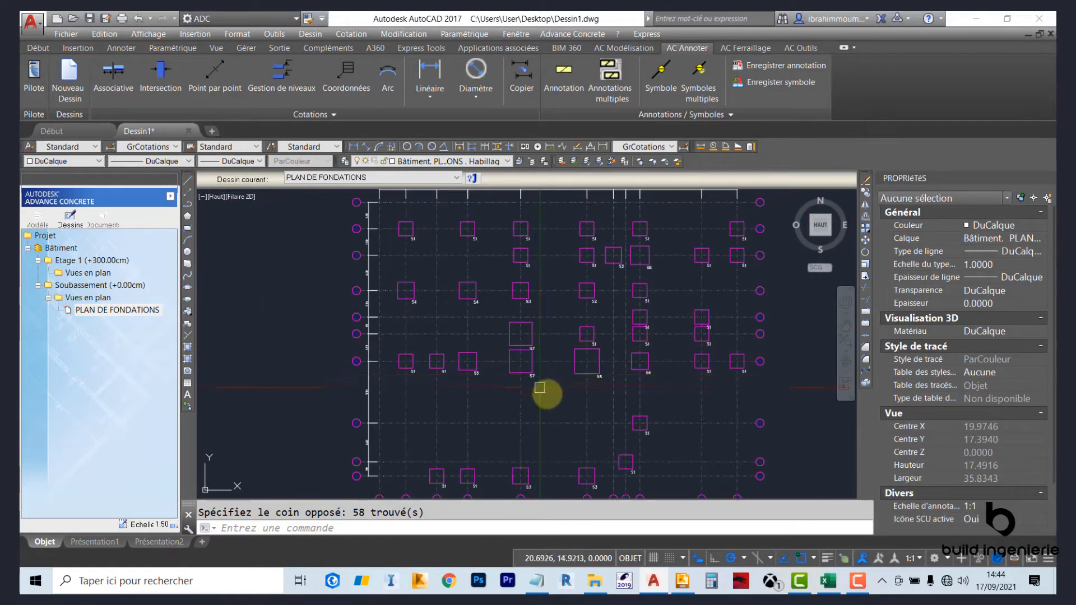
middle_click_drag(555, 376, 507, 343)
scroll(546, 344, "up", 2)
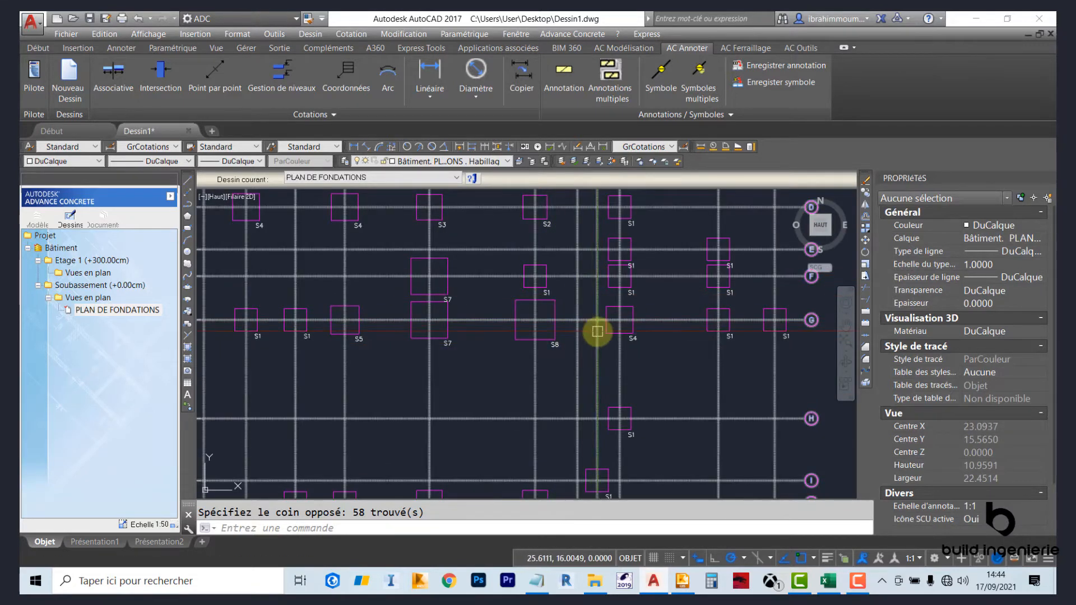
scroll(597, 332, "down", 4)
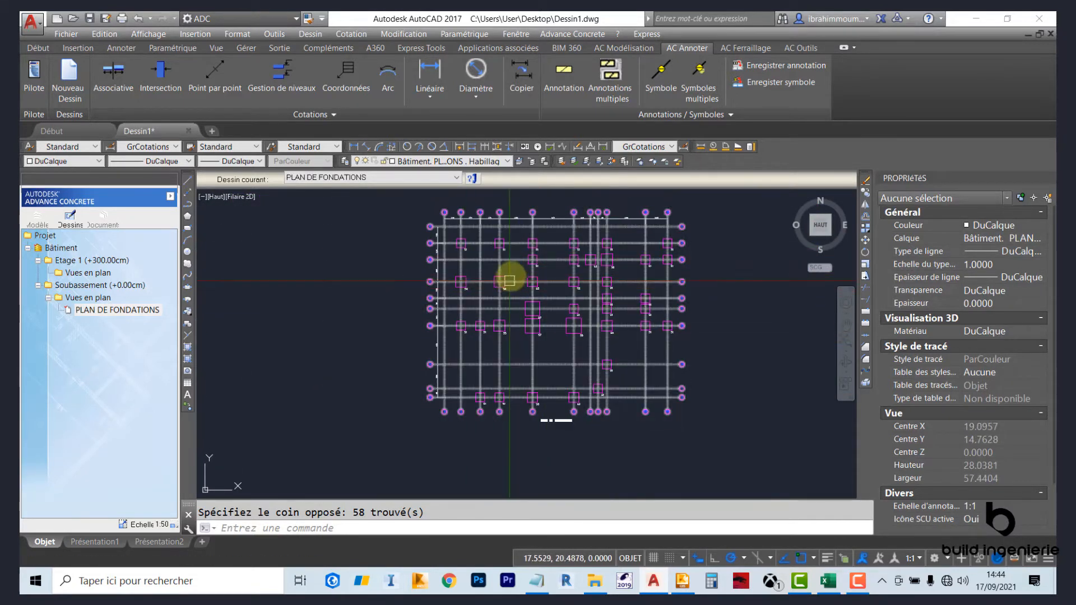
Step: Add a linear dimension above the S1 footing at grid J-3, from its left edge to axis 3
scroll(561, 421, "up", 4)
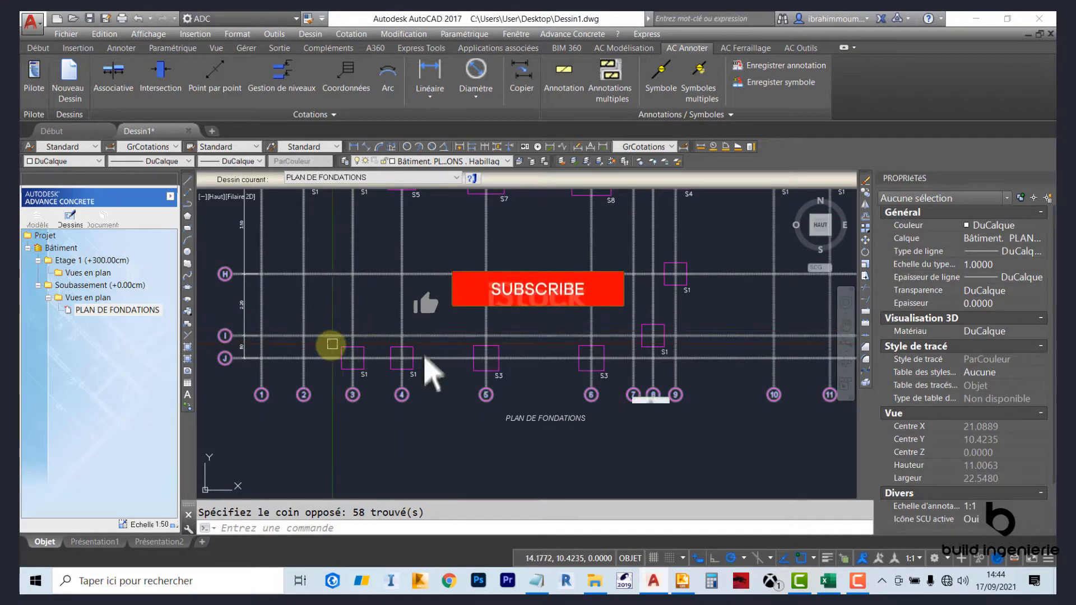
scroll(333, 343, "up", 4)
left_click(353, 147)
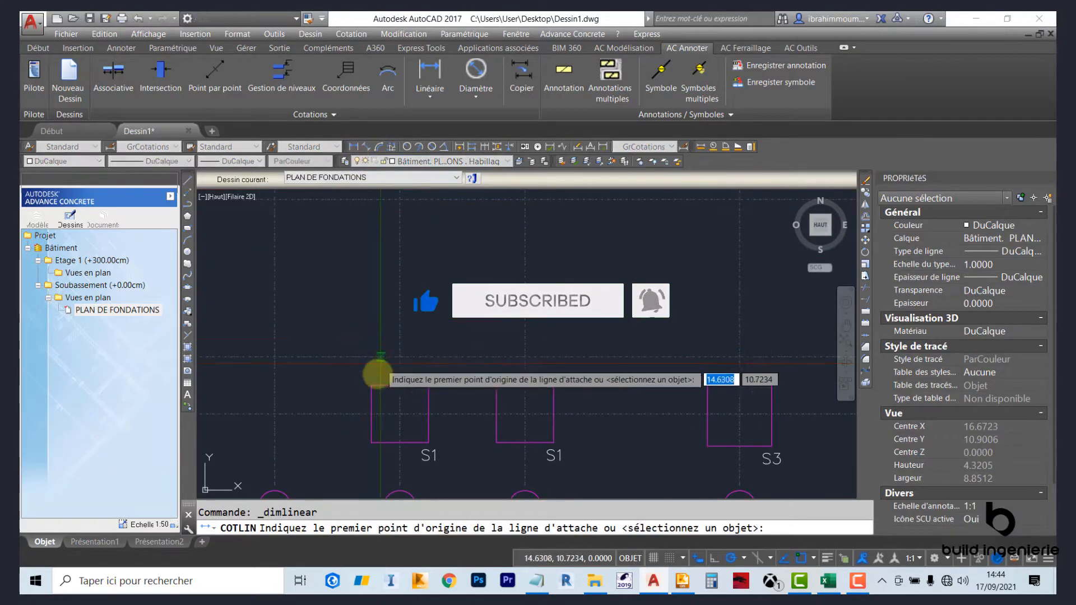
left_click(371, 385)
left_click(401, 386)
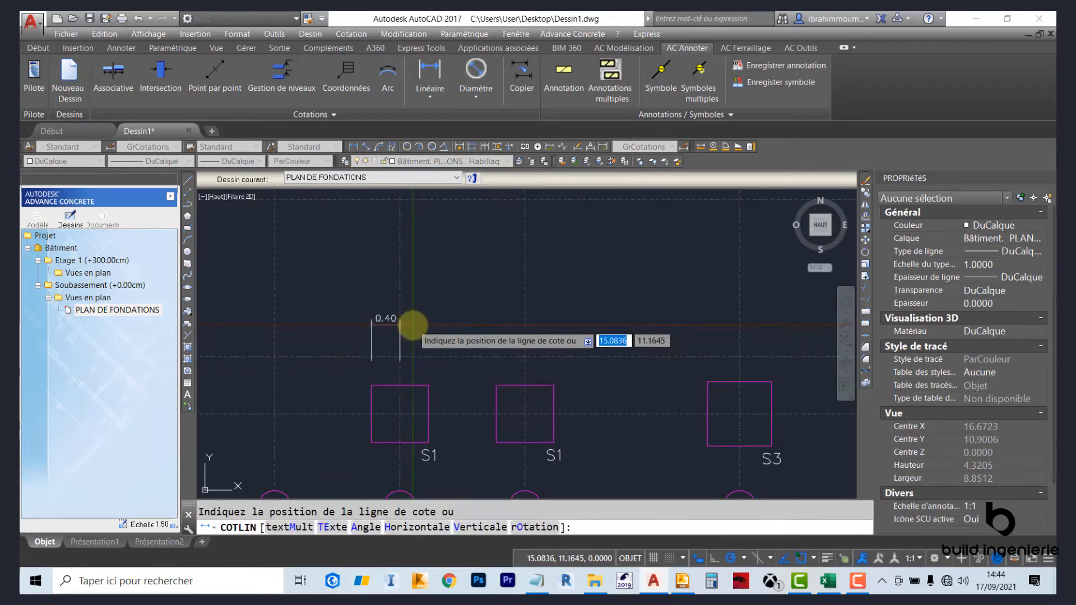
left_click(413, 324)
Step: Dimension from axis 3 to the right edge of the J-3 footing, in line with the first dimension
key("Return")
left_click(401, 385)
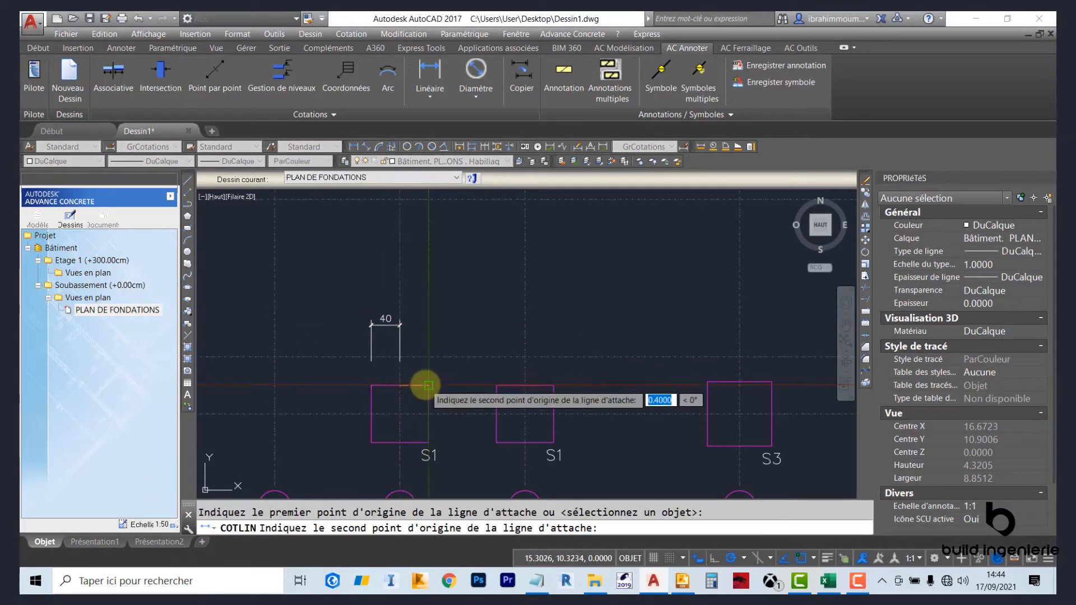
left_click(429, 385)
scroll(411, 314, "up", 5)
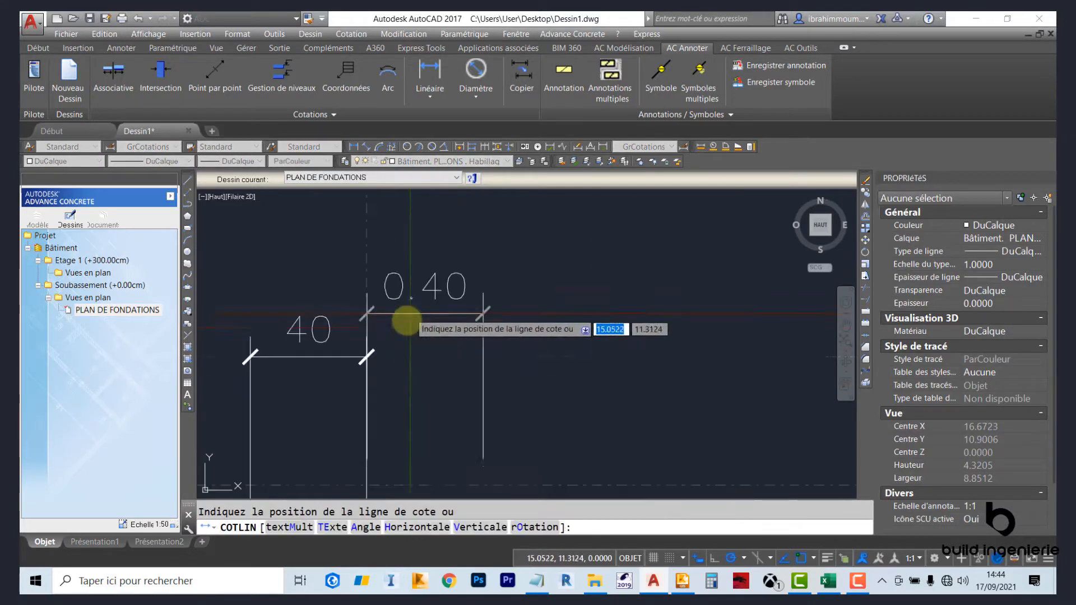
left_click(367, 358)
Step: Dimension the overall width of the J-3 footing above its two half-width dimensions
scroll(434, 314, "down", 5)
middle_click_drag(450, 396, 460, 325)
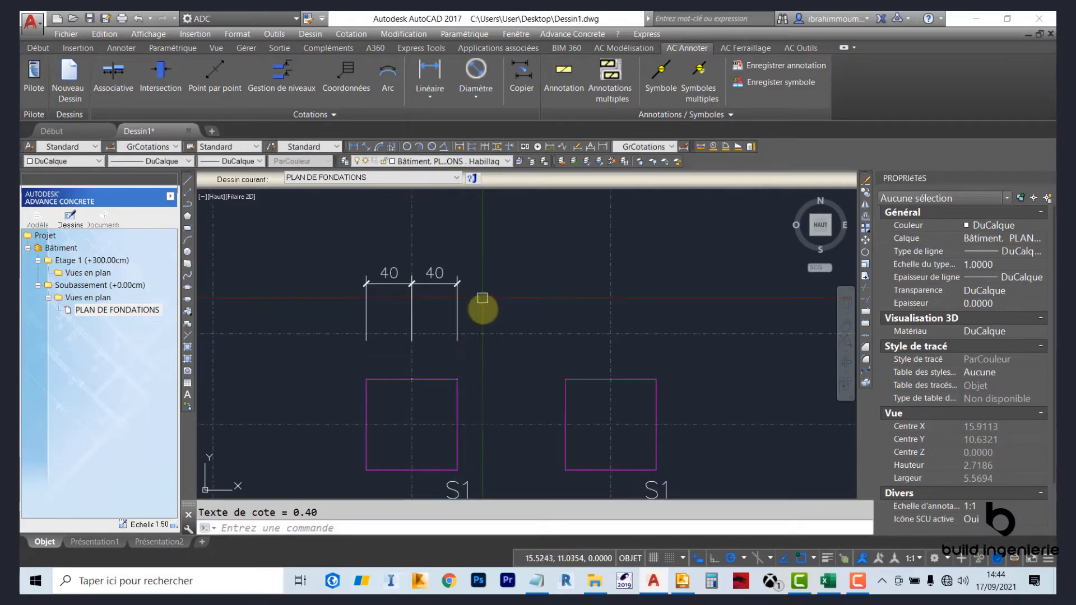
scroll(480, 304, "down", 2)
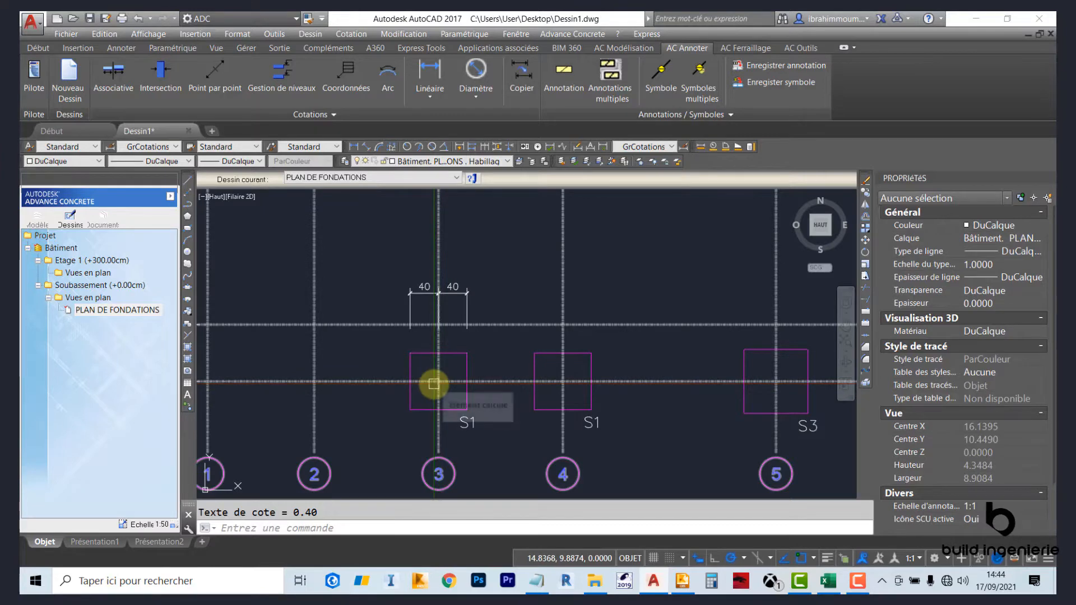
scroll(434, 383, "up", 2)
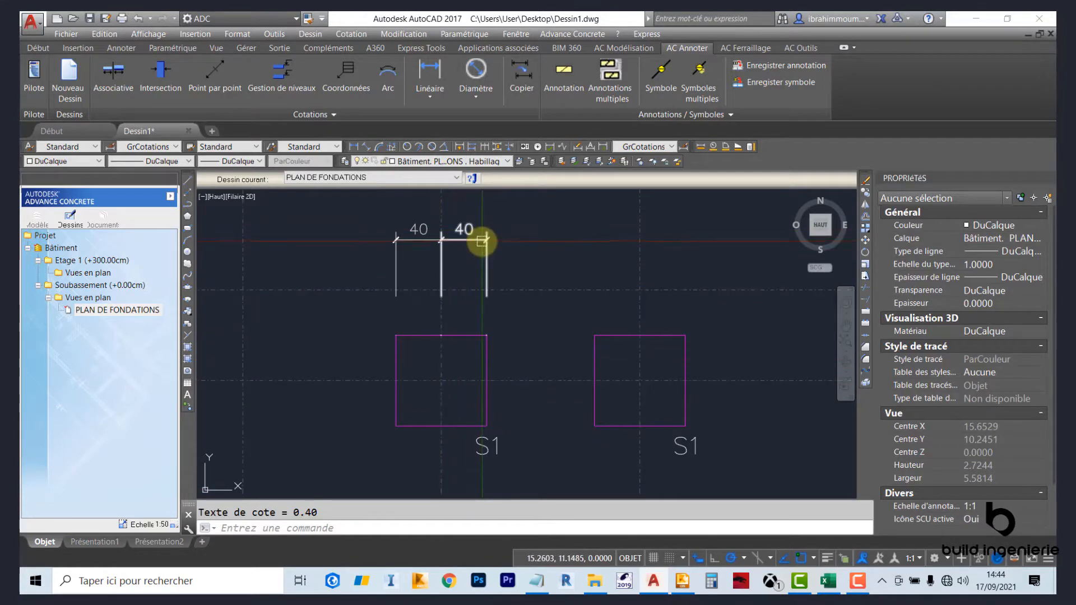
scroll(348, 263, "down", 2)
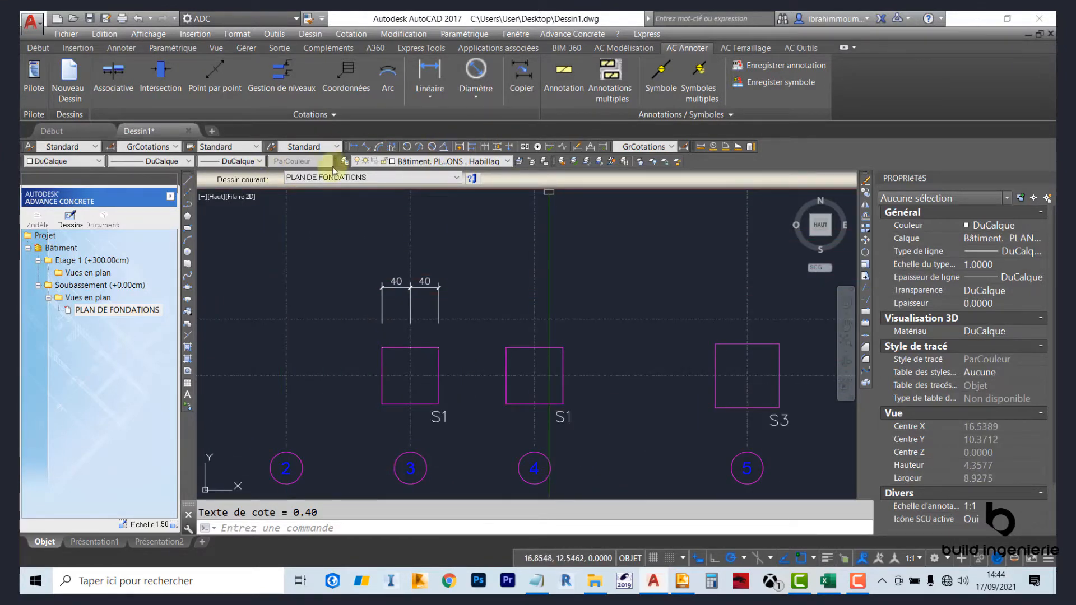
key("Return")
left_click(382, 325)
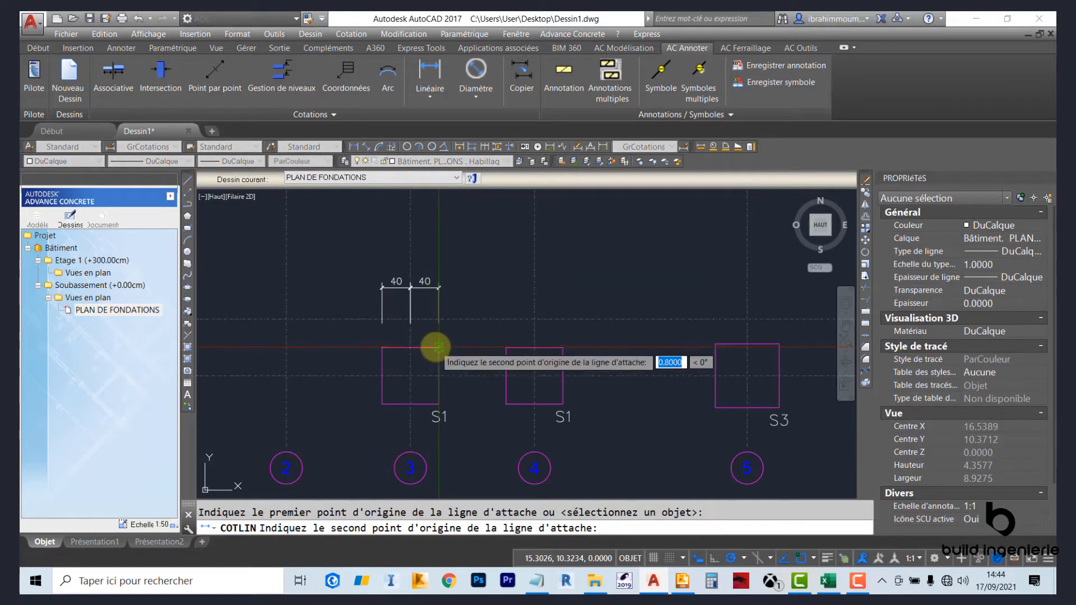
left_click(439, 325)
scroll(450, 257, "up", 1)
left_click(442, 269)
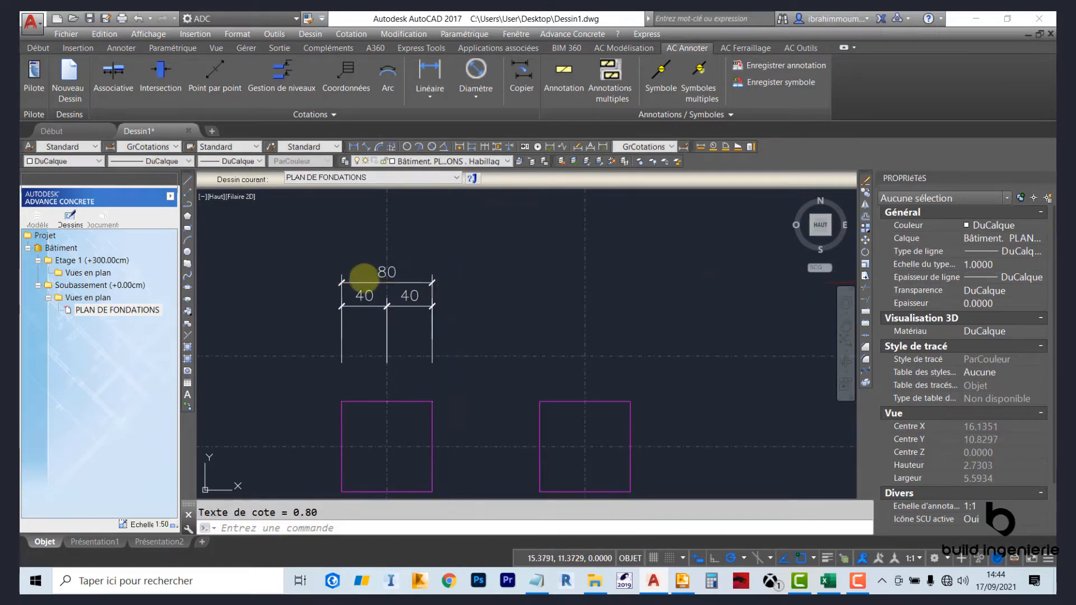
key("Escape")
Step: Return to the building model with Soubassement (+0.00cm) as the current storey
scroll(363, 308, "down", 3)
middle_click_drag(404, 317, 481, 312)
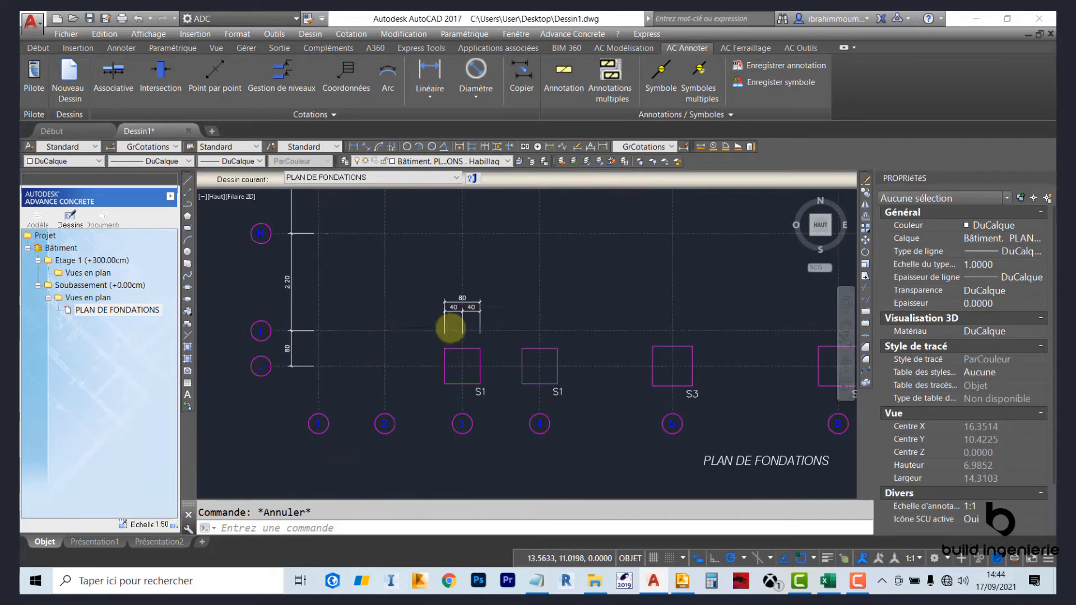
scroll(482, 325, "down", 4)
middle_click_drag(477, 297, 446, 331)
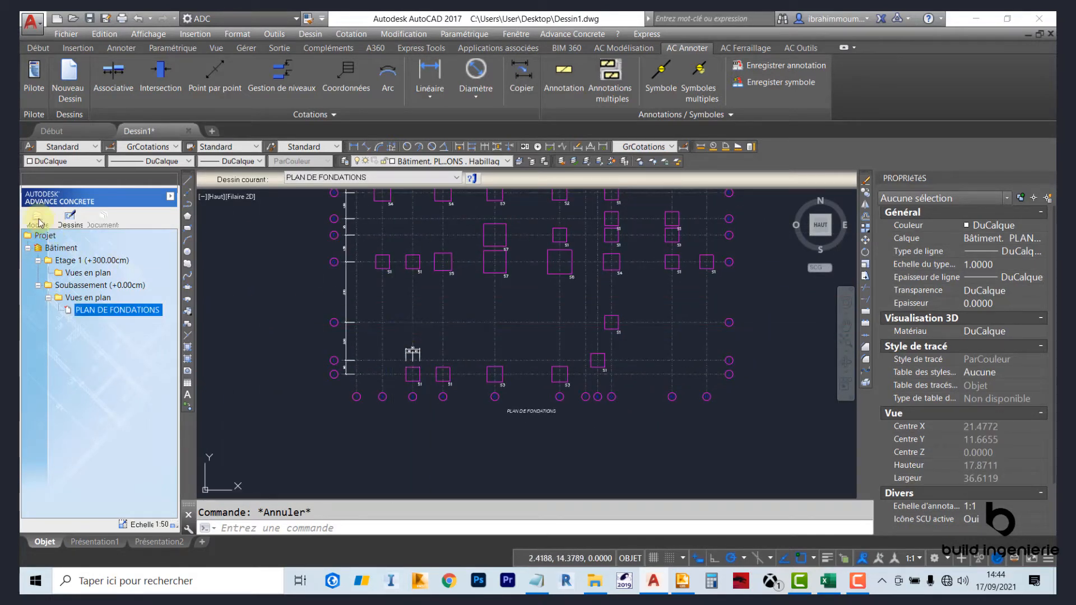
left_click(39, 221)
double_click(102, 275)
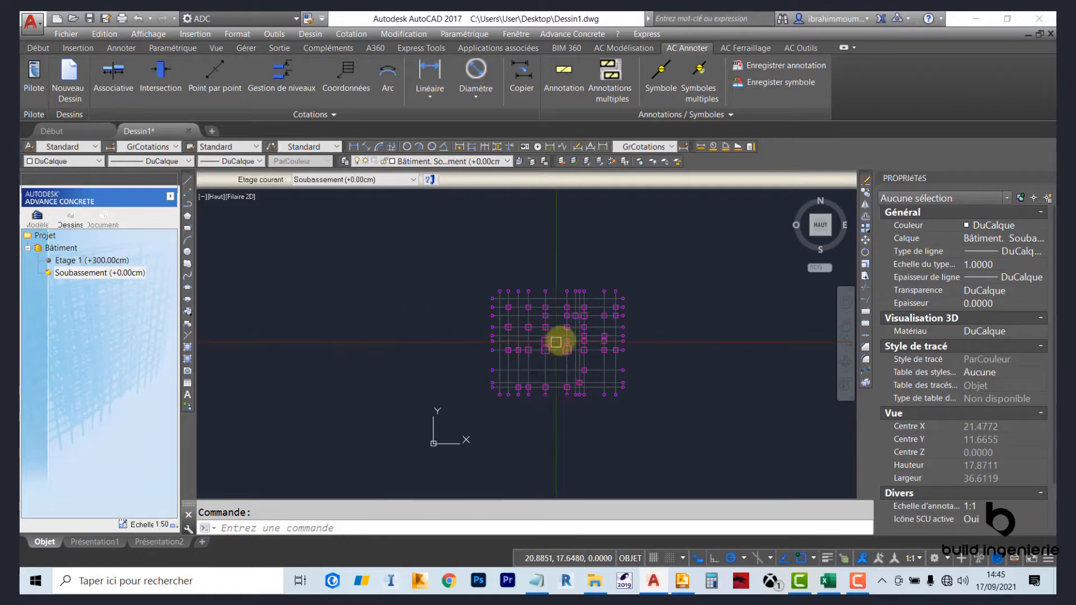
scroll(497, 319, "up", 3)
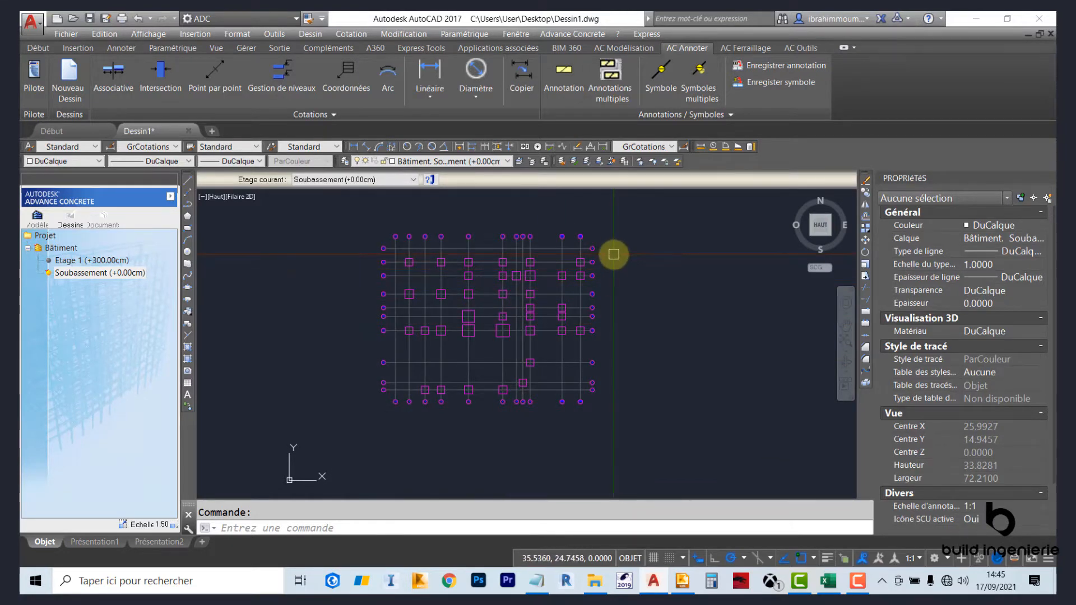
left_click(143, 273)
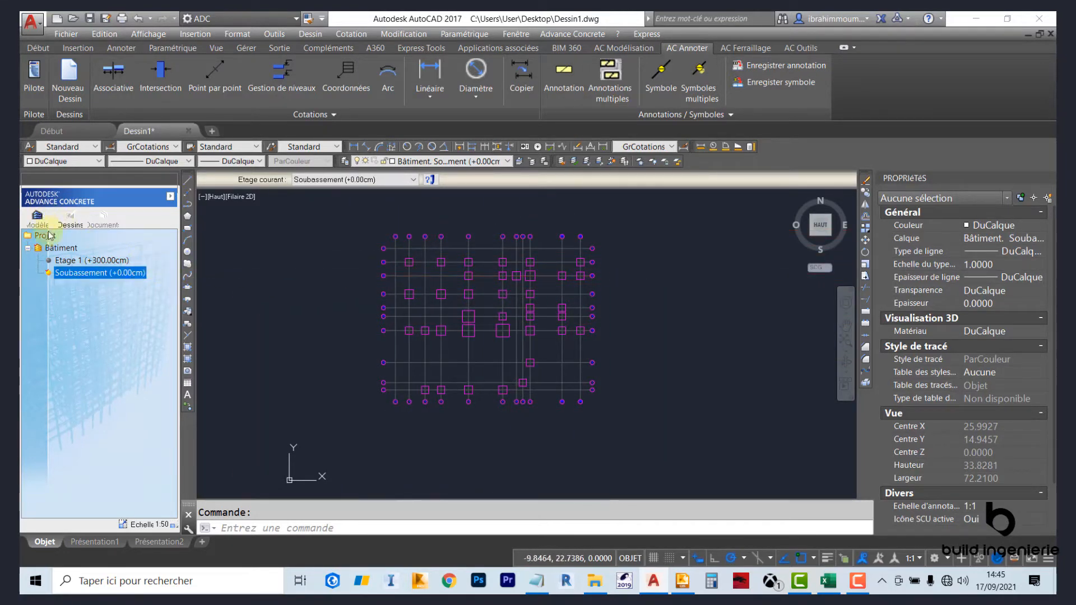
Step: Create a nomenclature filtered on Eléments de coffrage for the whole Soubassement plan and insert it to the right of the grid
left_click(736, 49)
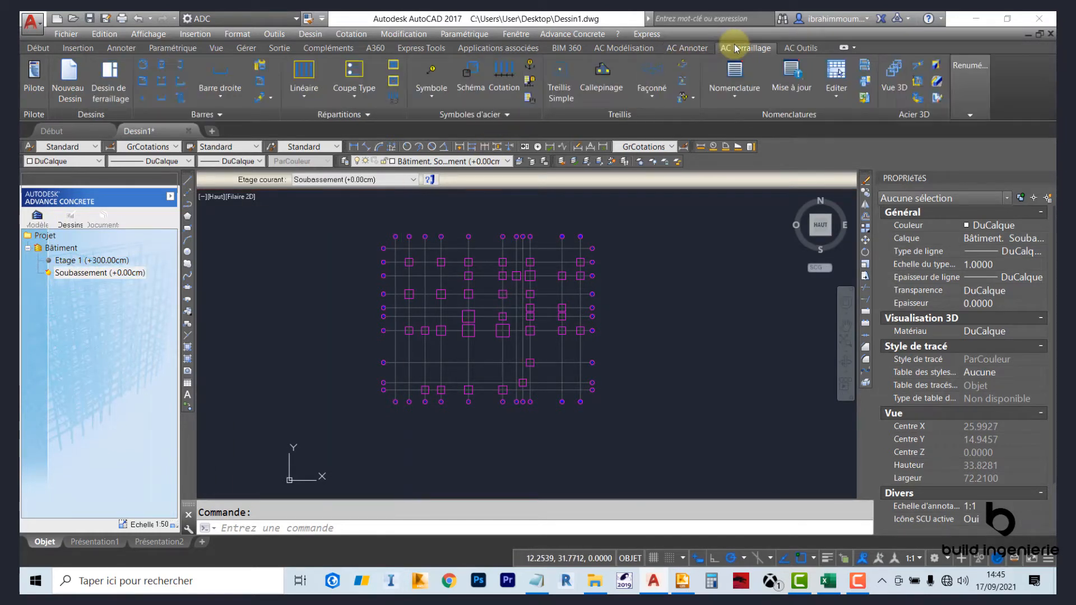
left_click(735, 100)
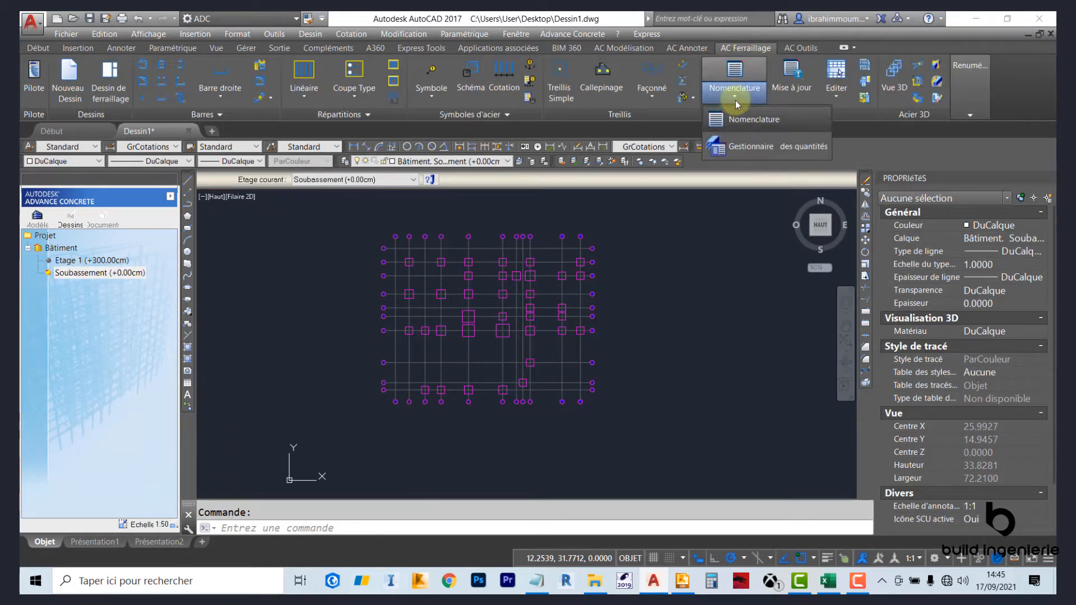
left_click(736, 121)
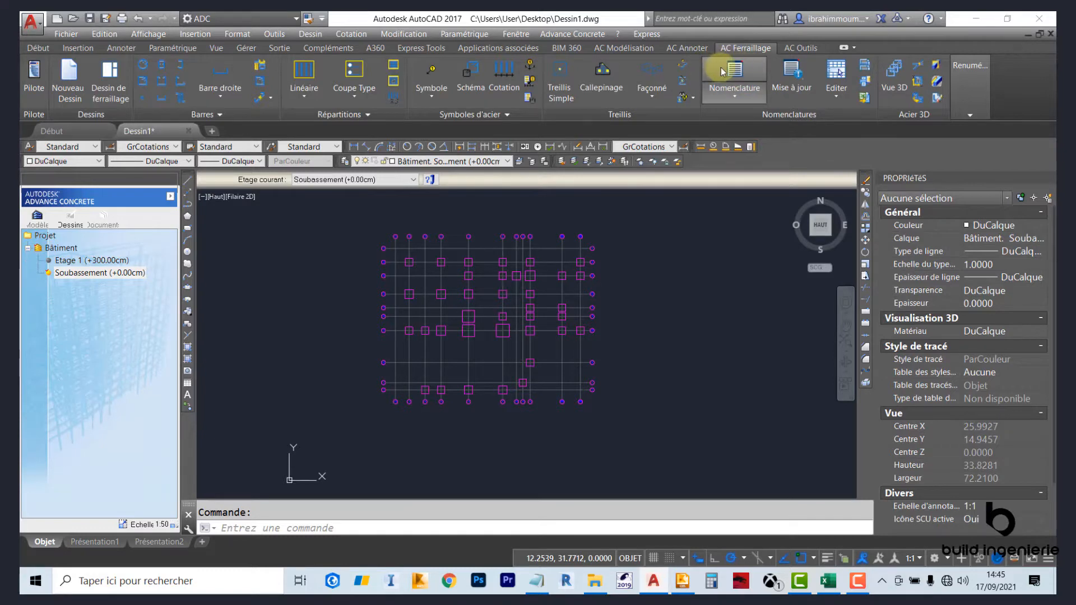
left_click(723, 71)
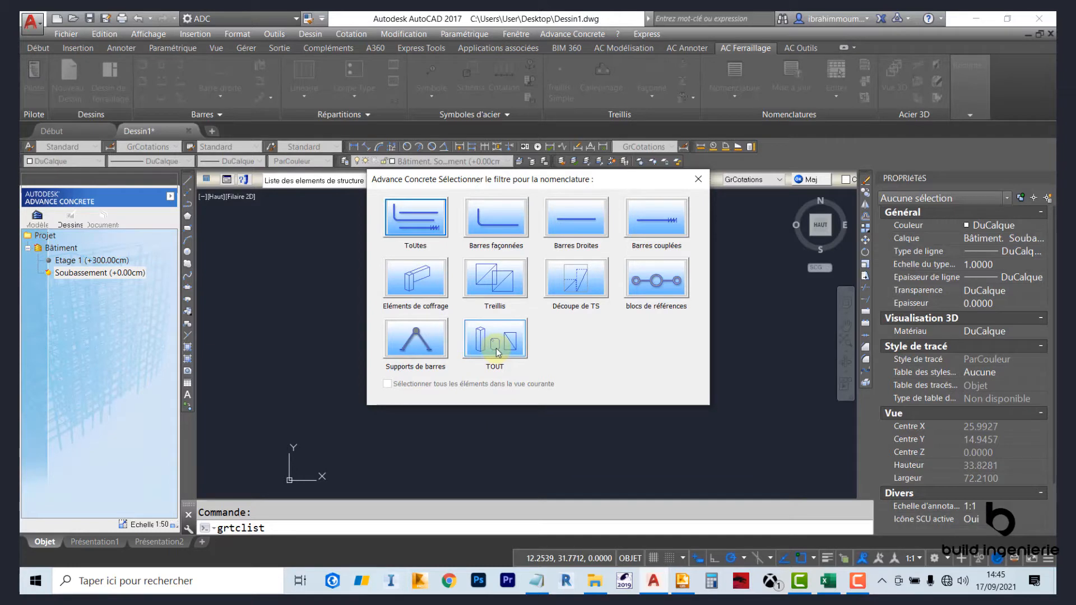
left_click(413, 283)
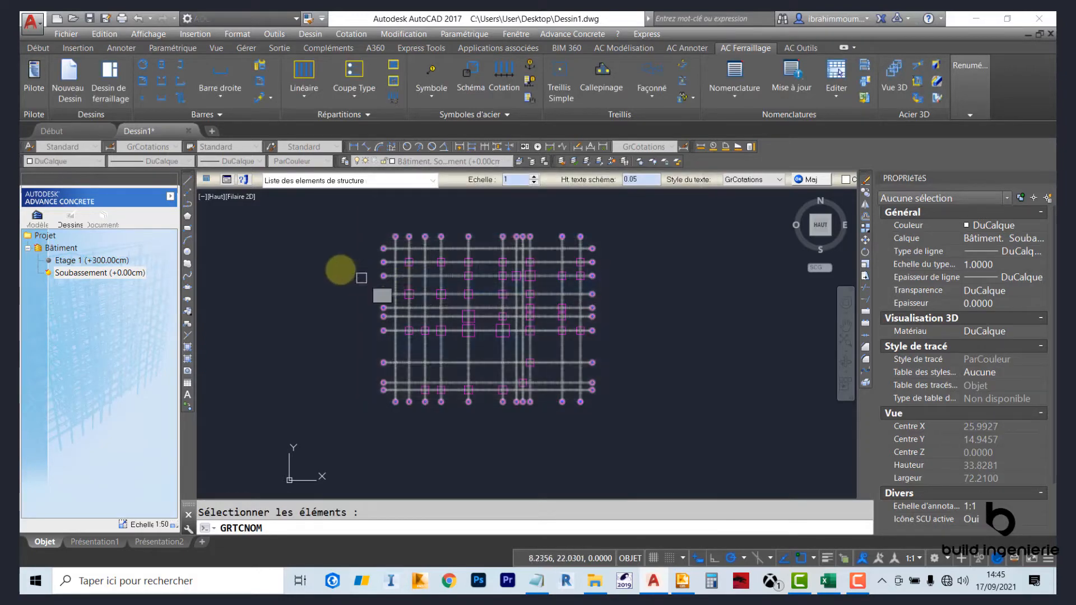
left_click(316, 223)
left_click(675, 433)
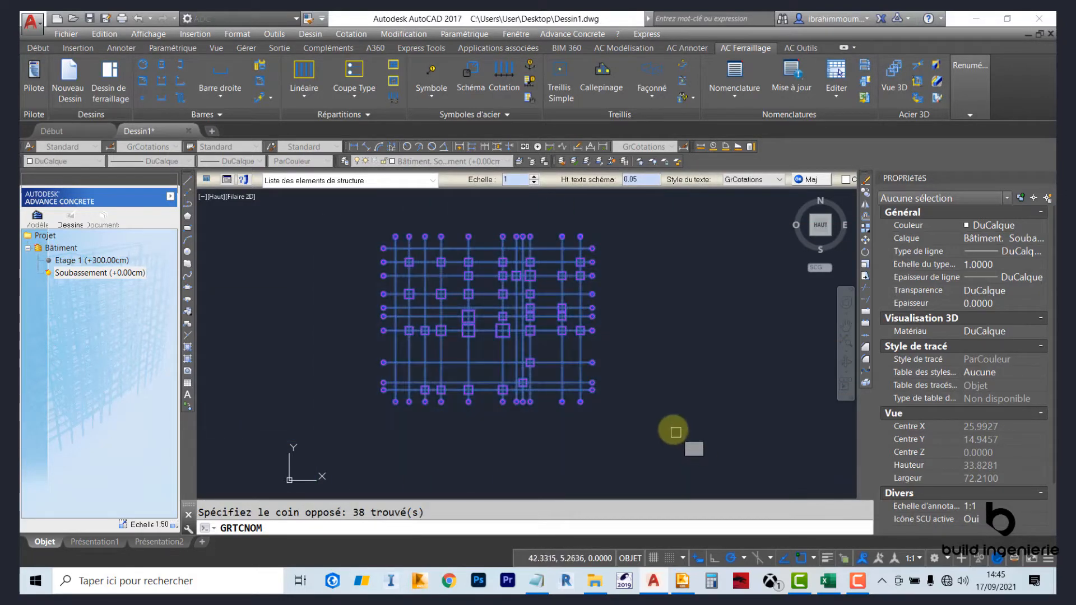
key("Return")
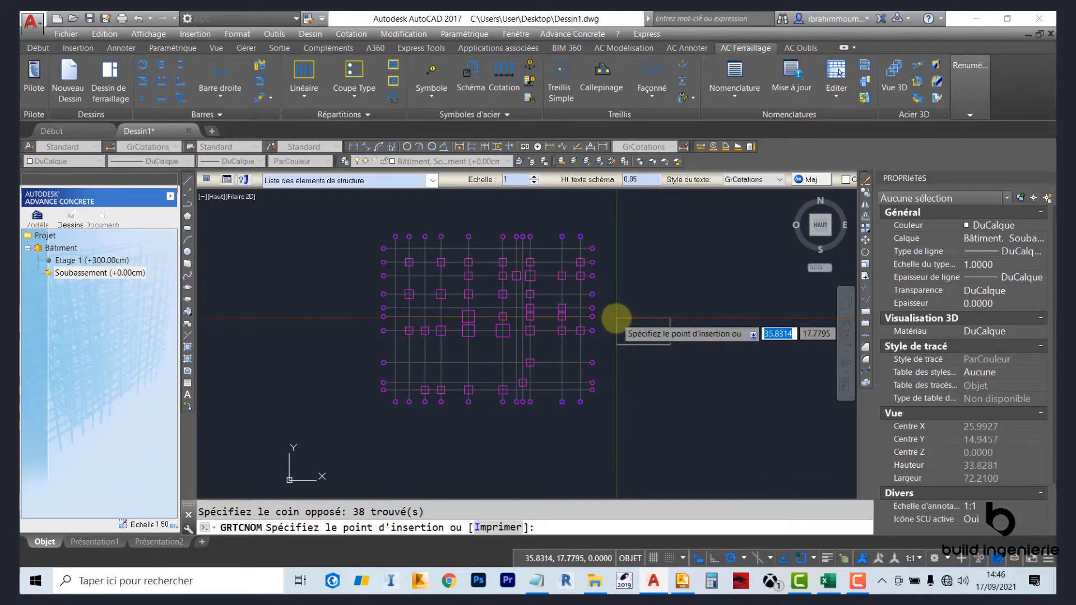
scroll(618, 312, "up", 4)
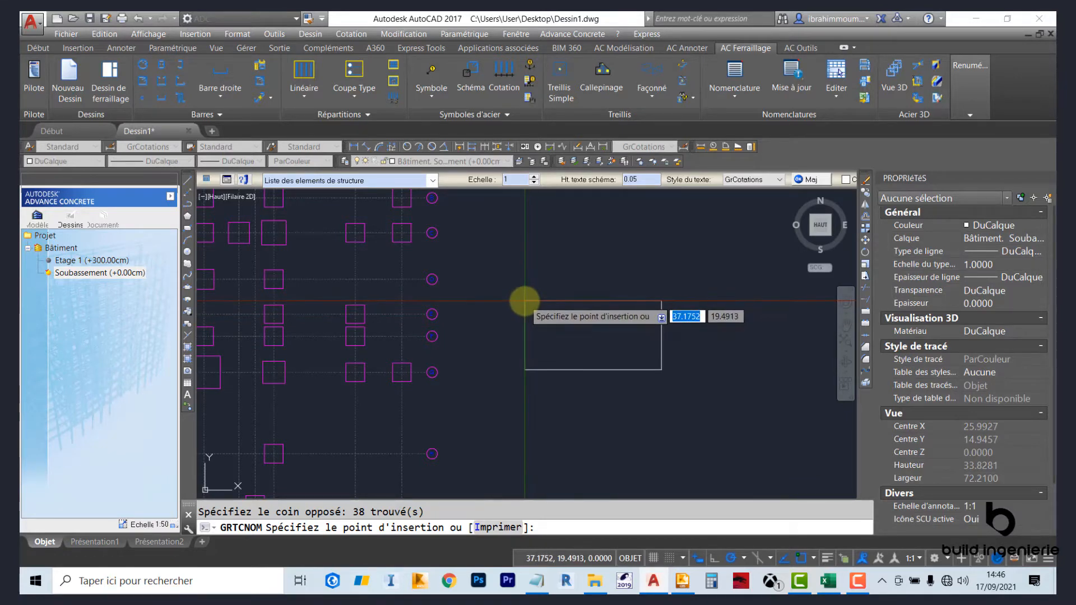
left_click(524, 301)
Step: Examine the name, quantity, dimension and material columns of the inserted structural elements list
scroll(590, 343, "up", 5)
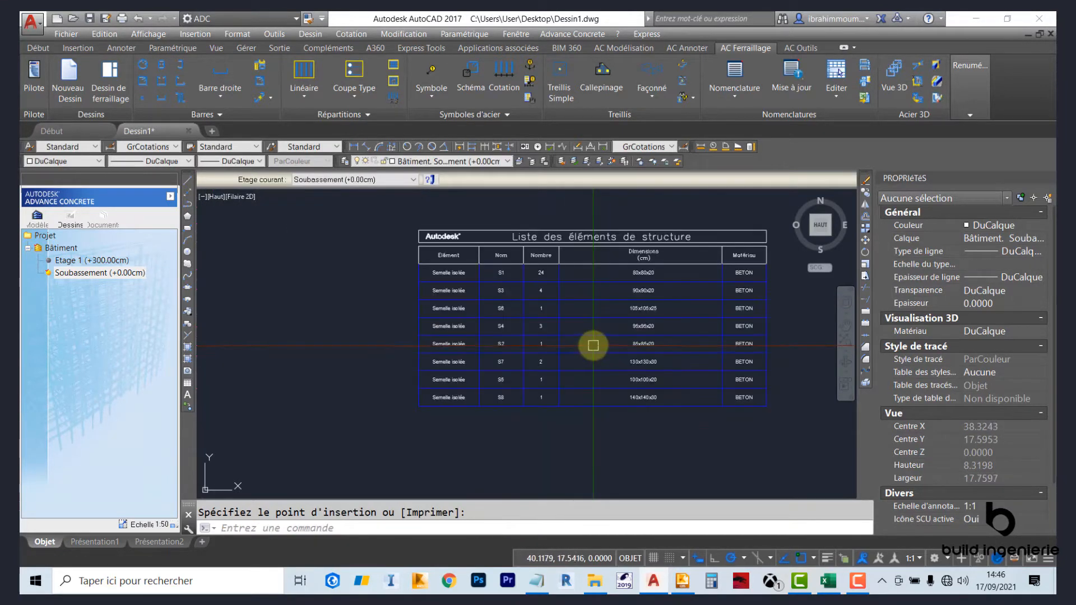
scroll(494, 331, "up", 4)
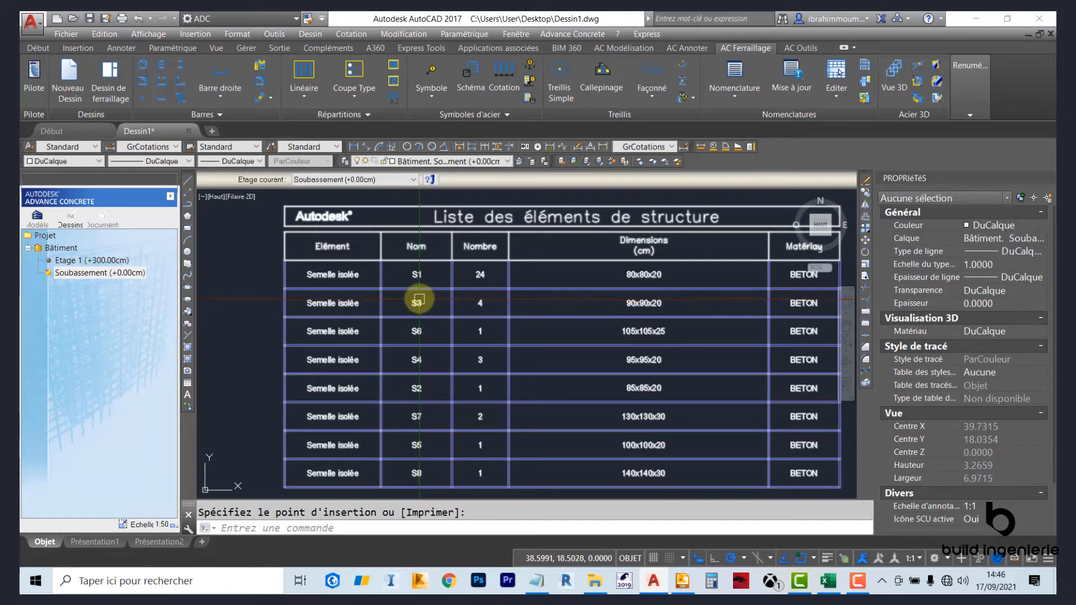
middle_click_drag(420, 297, 421, 293)
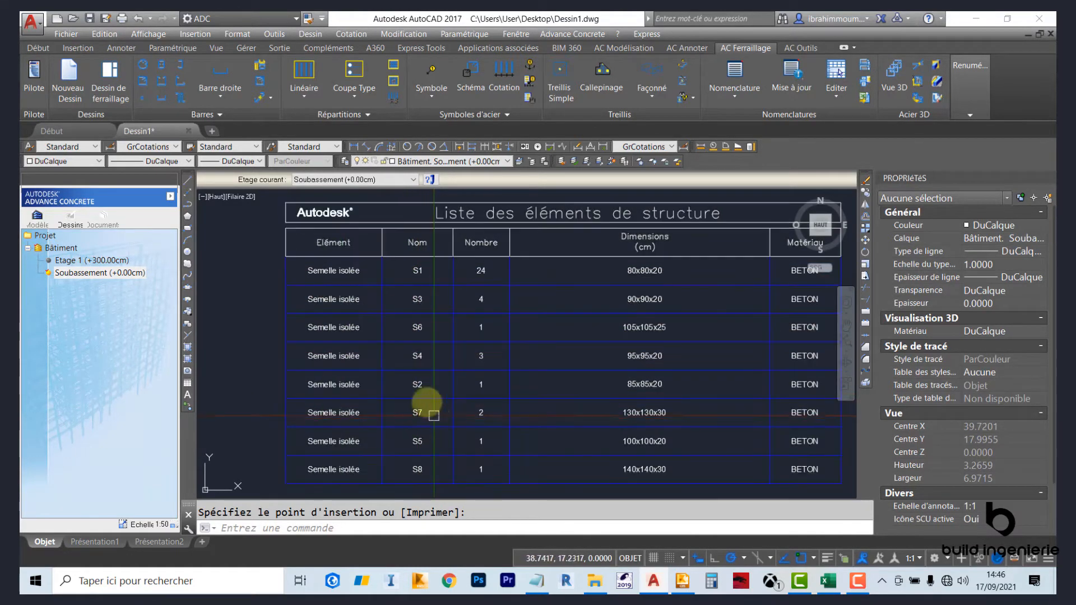
middle_click_drag(345, 299, 314, 284)
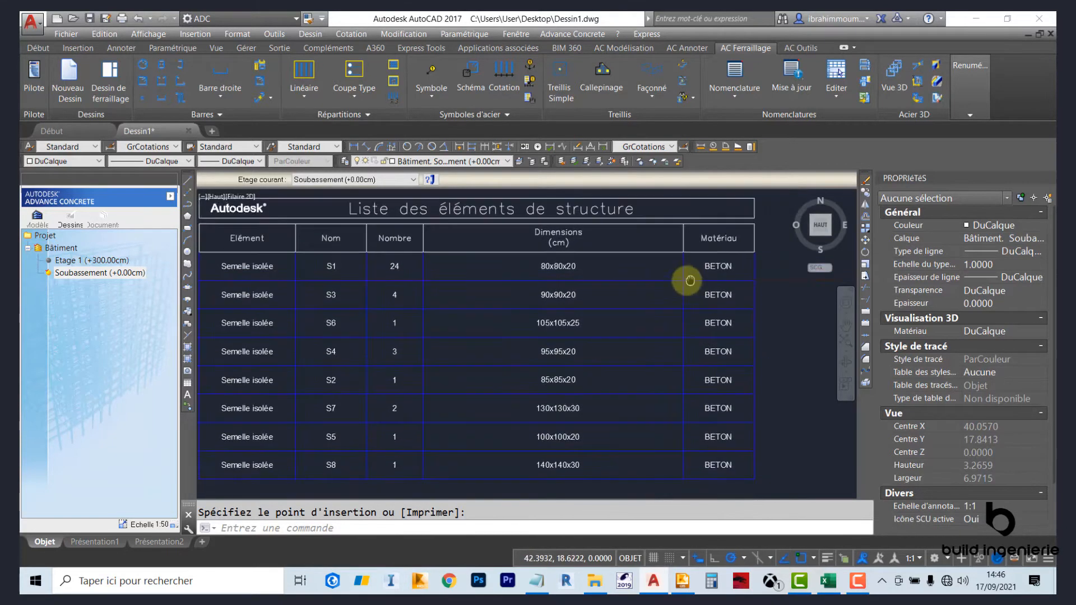
Step: View the available material choices for the S1 footing at grid E-10, keeping BETON
key("Escape")
scroll(701, 298, "down", 4)
scroll(426, 279, "up", 3)
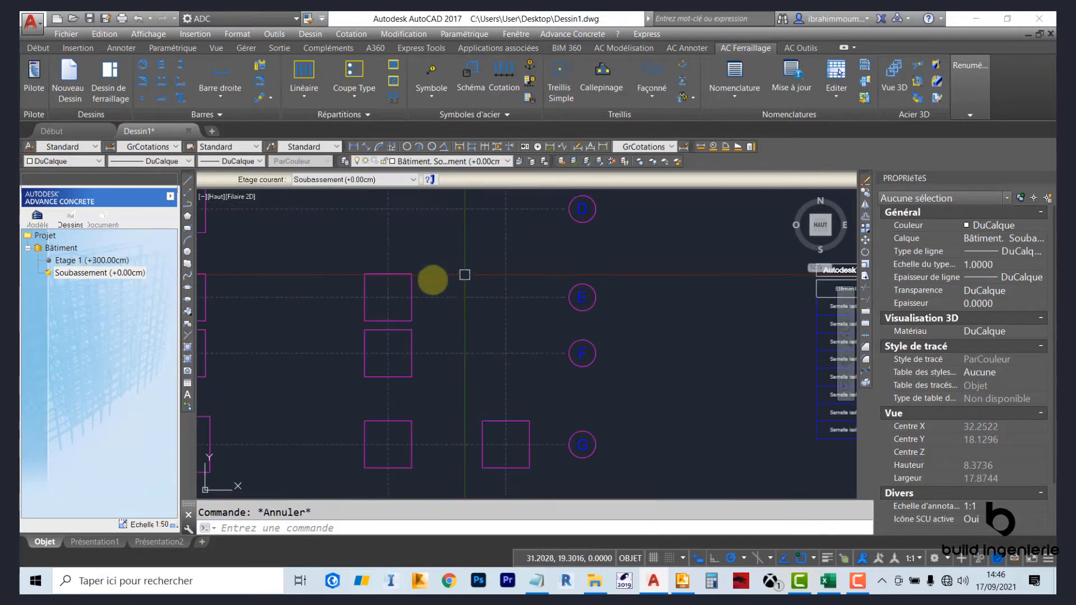
left_click(399, 270)
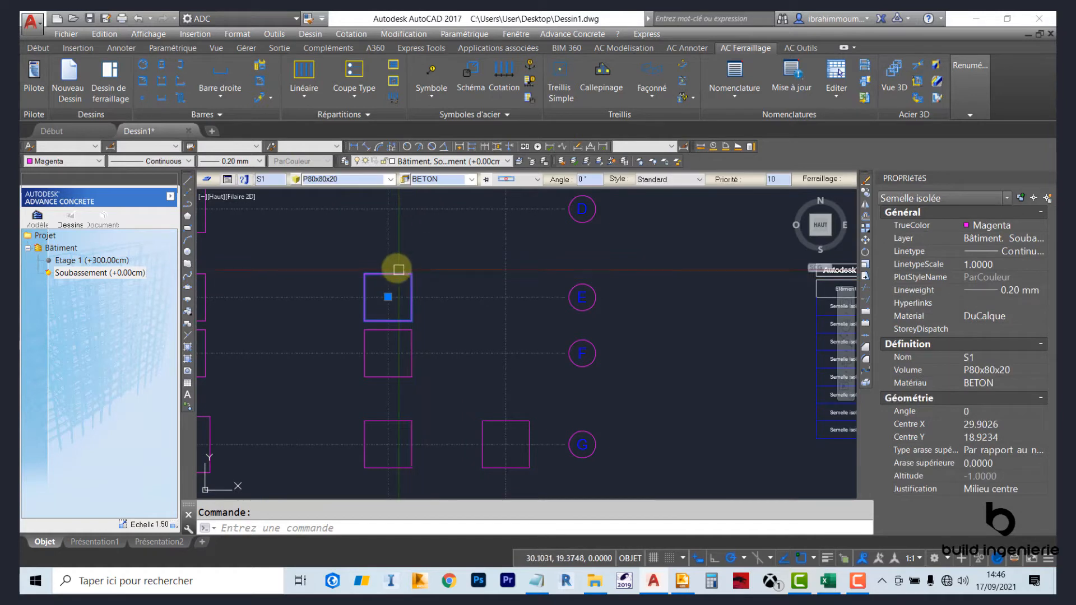
left_click(471, 180)
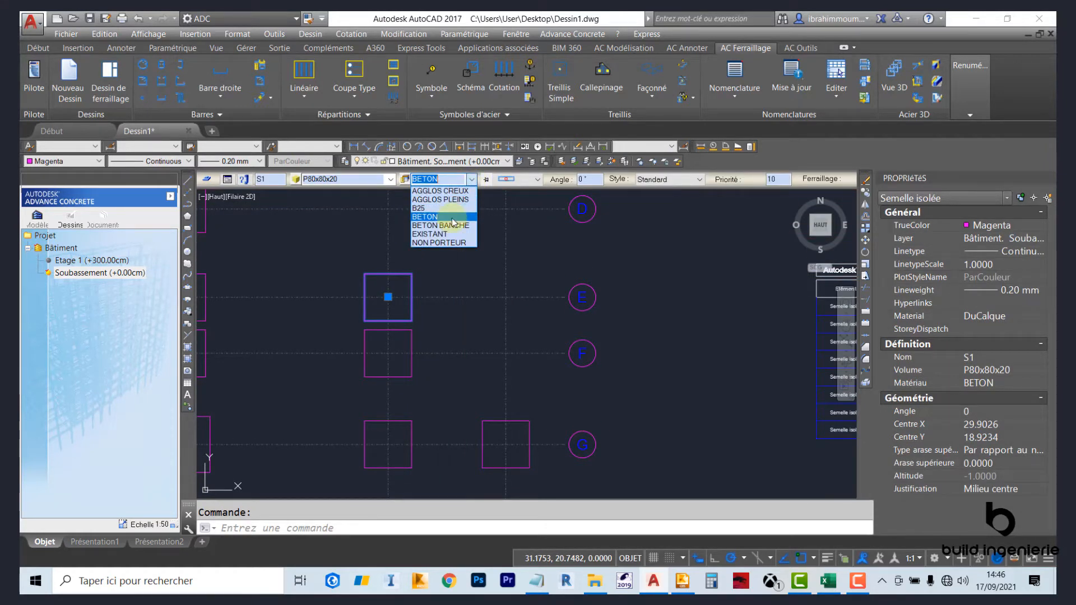
left_click(426, 191)
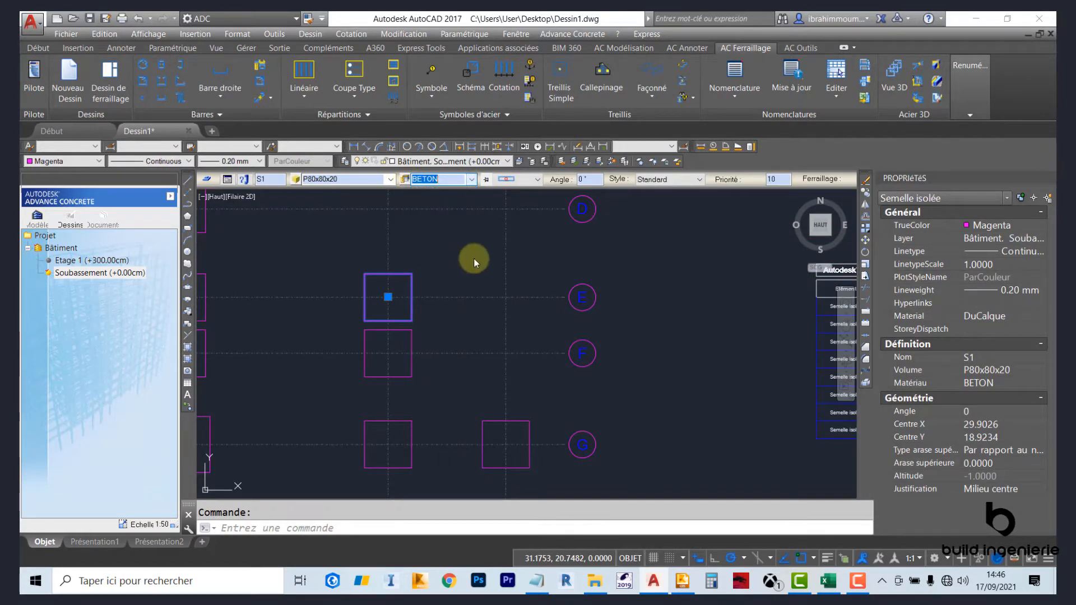
scroll(471, 256, "down", 3)
key("Escape")
Step: Review the quantity and dimensions listed for each footing type, S1 to S8, in the structural elements list
mouse_move(768, 297)
middle_mouse_down()
mouse_move(543, 308)
mouse_move(426, 256)
middle_mouse_up()
scroll(504, 297, "up", 3)
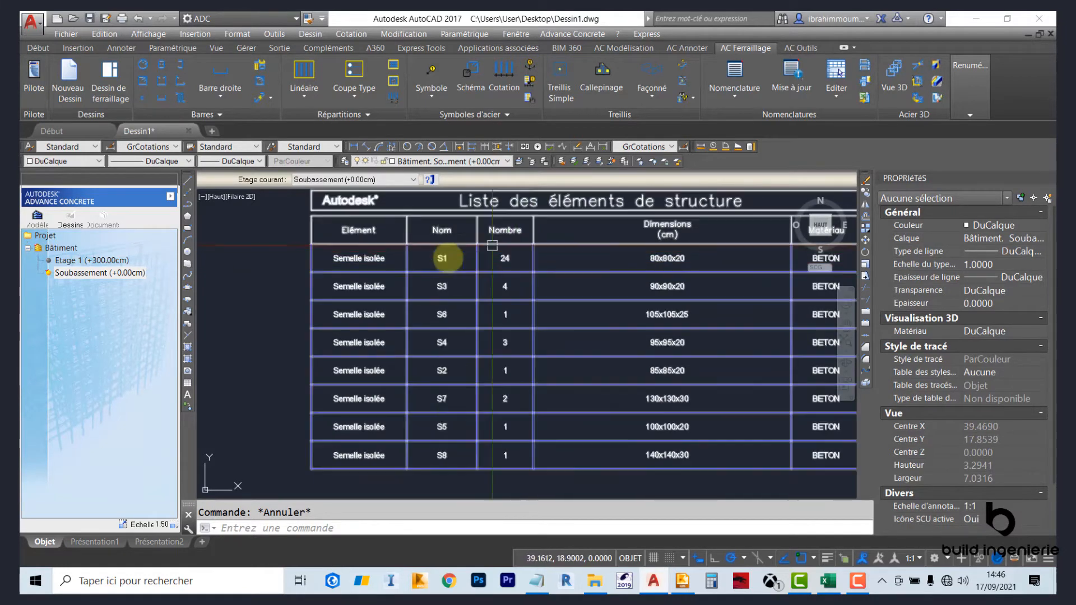
middle_click_drag(550, 301, 471, 314)
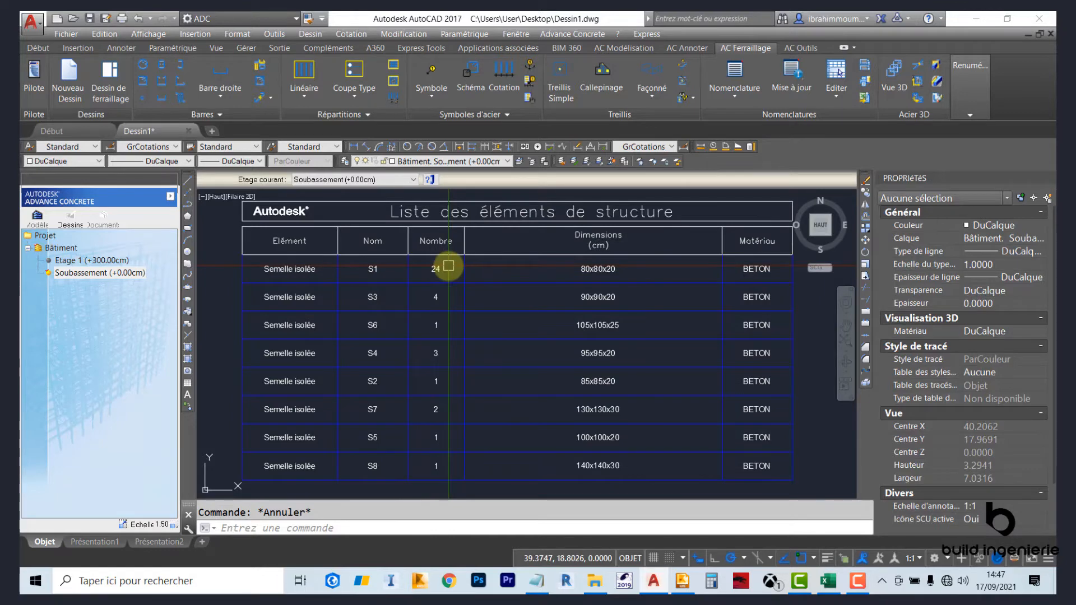
middle_click_drag(486, 427, 493, 418)
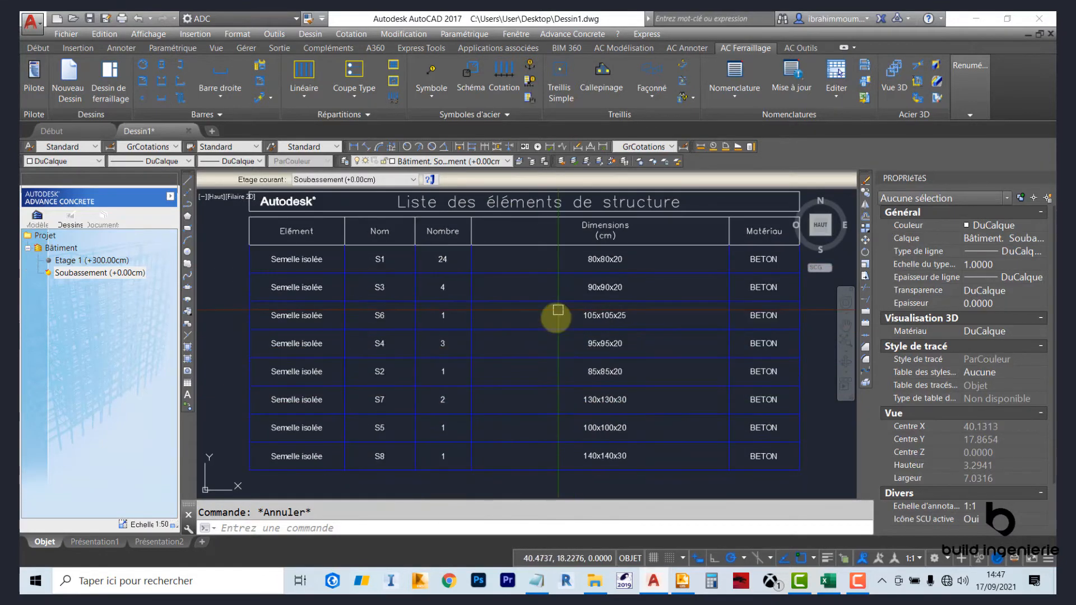
Step: Set up a plot on Microsoft Print to PDF, with a window area framing the structural elements list
scroll(558, 310, "down", 2)
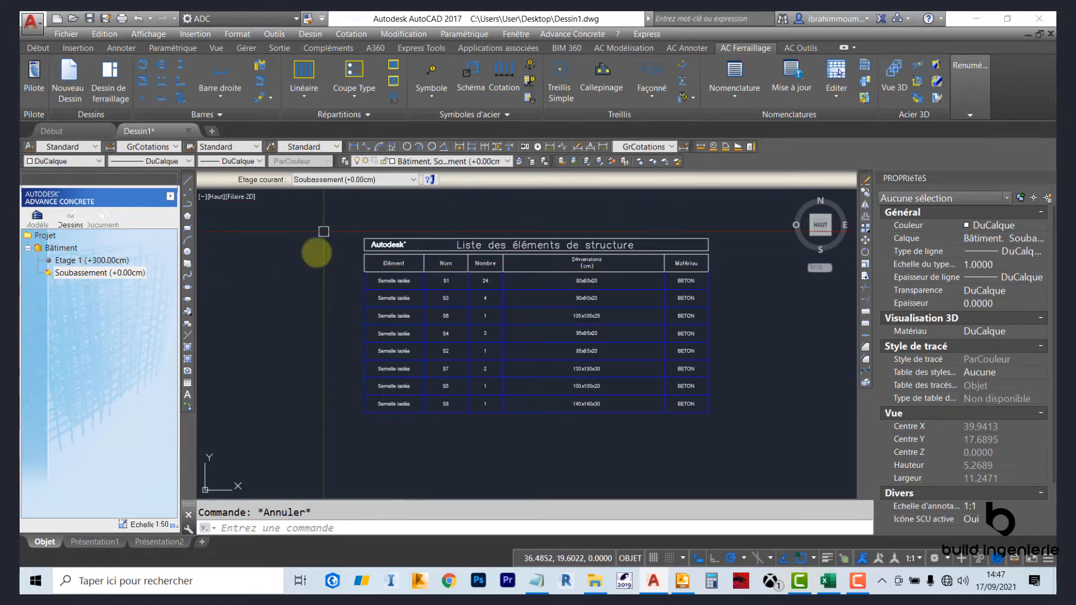
left_click(121, 18)
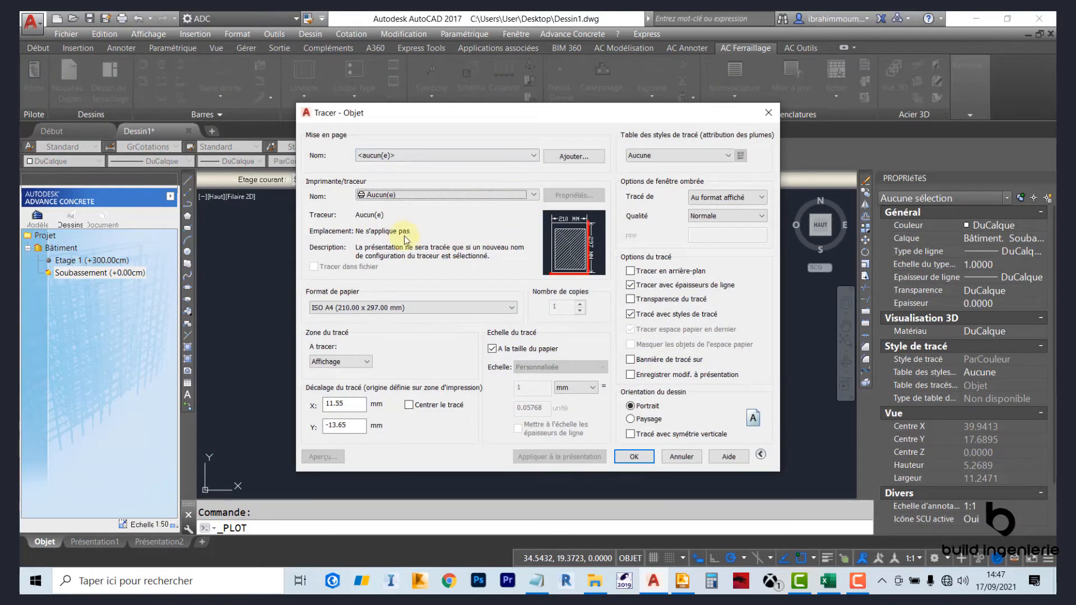
left_click(440, 197)
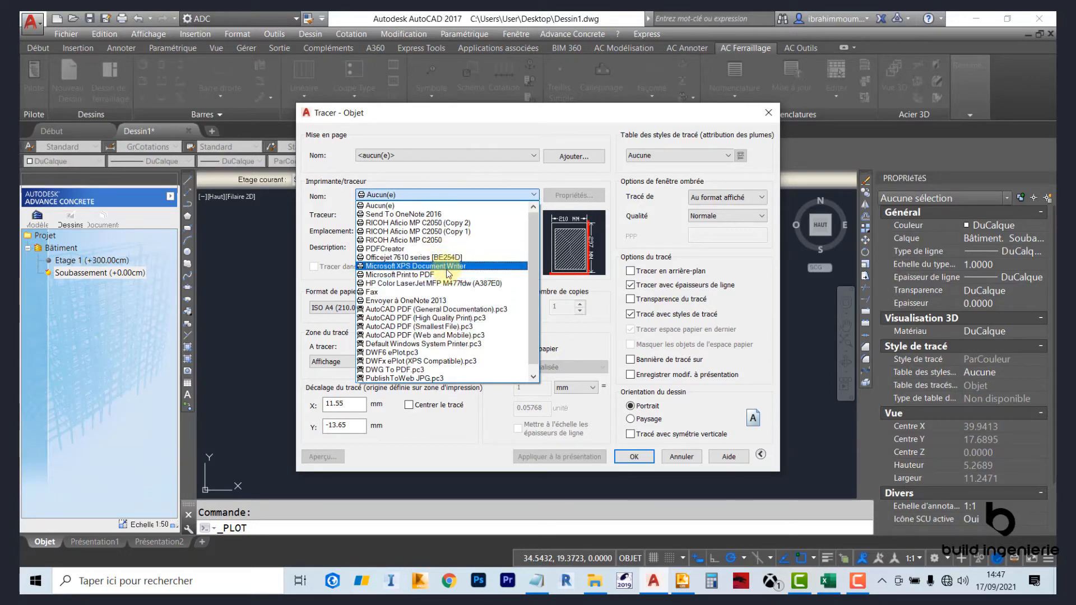
left_click(443, 274)
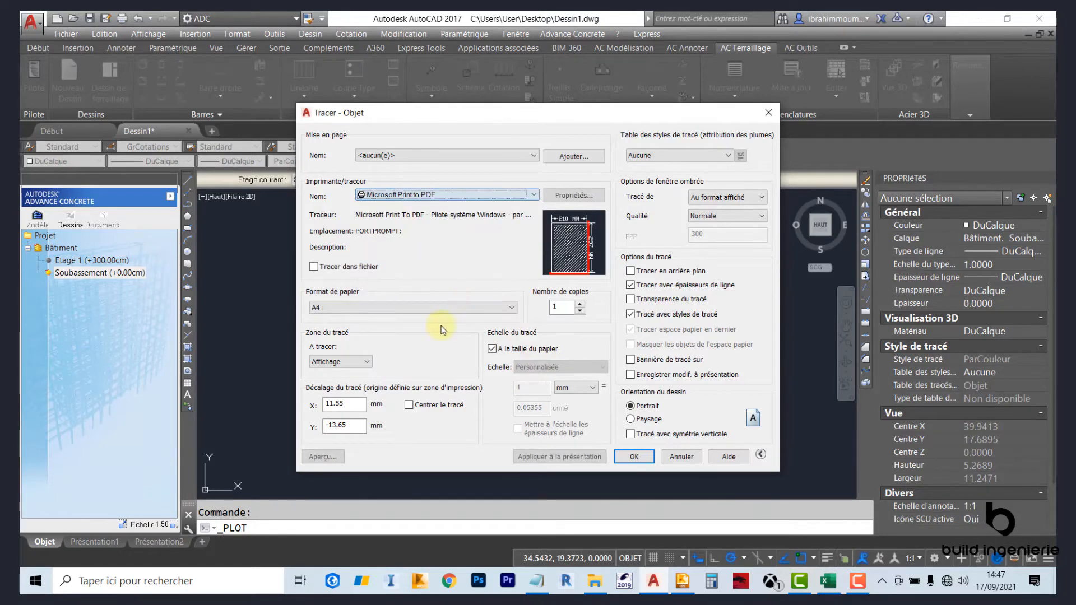
left_click(366, 362)
left_click(363, 404)
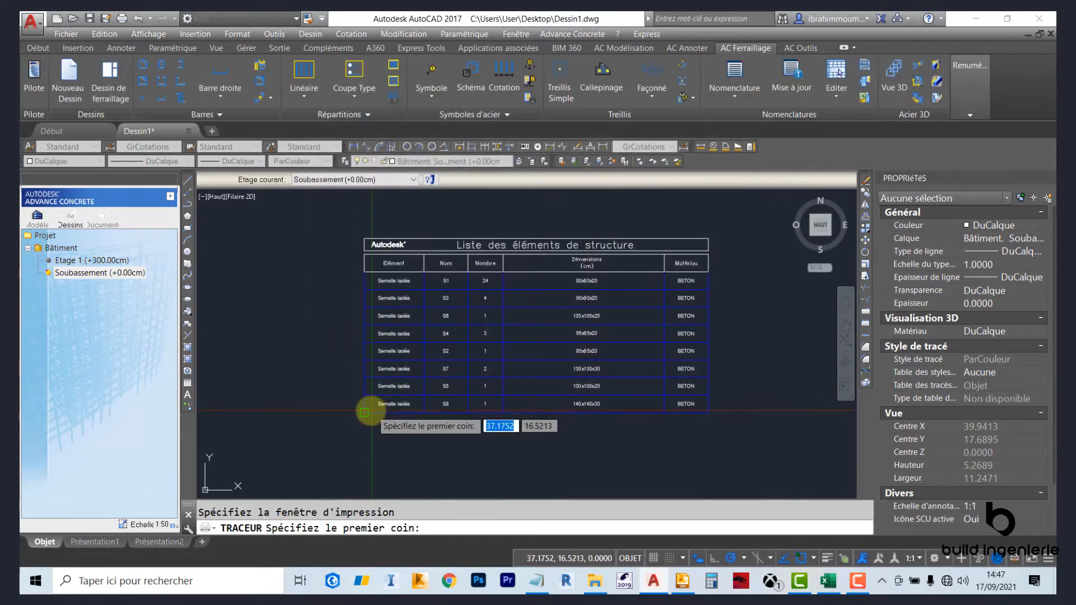
left_click(364, 412)
left_click(707, 240)
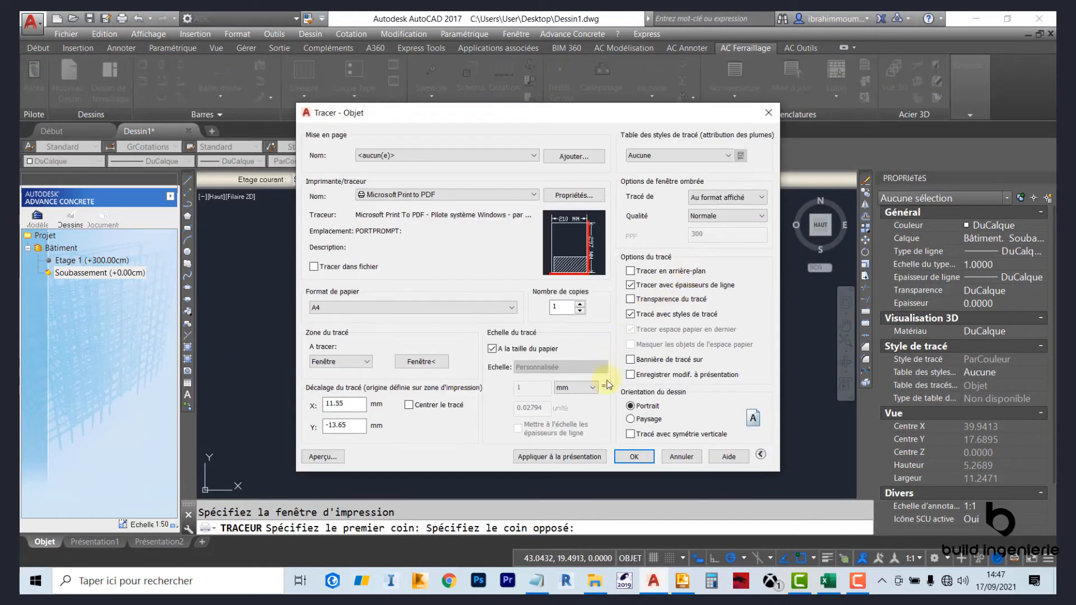
Step: Set the plot orientation to Paysage and print the list to the desktop as a PDF named NOM
left_click(630, 419)
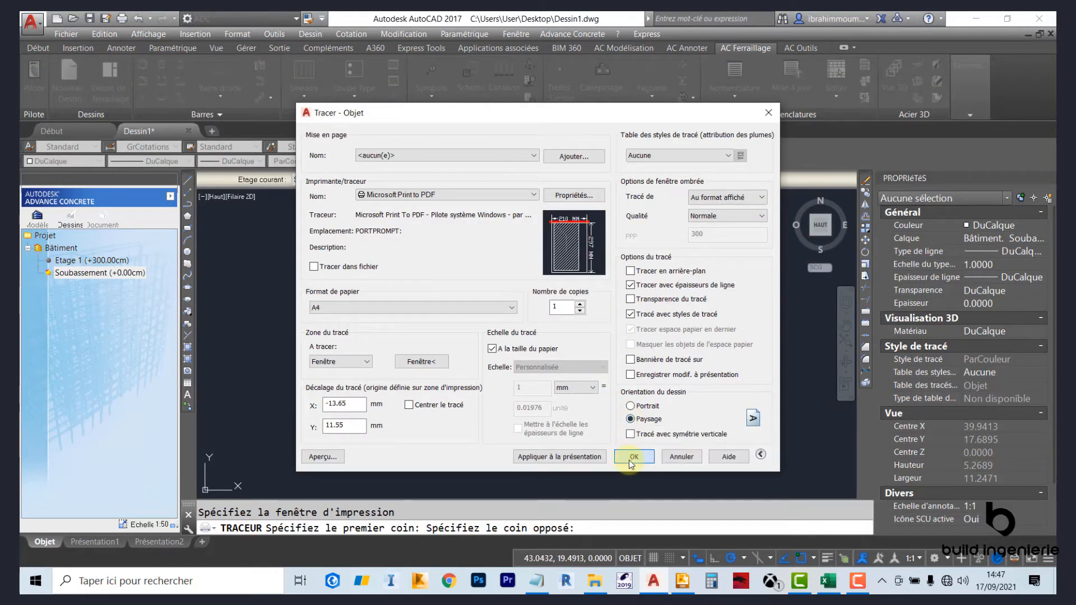
left_click(633, 458)
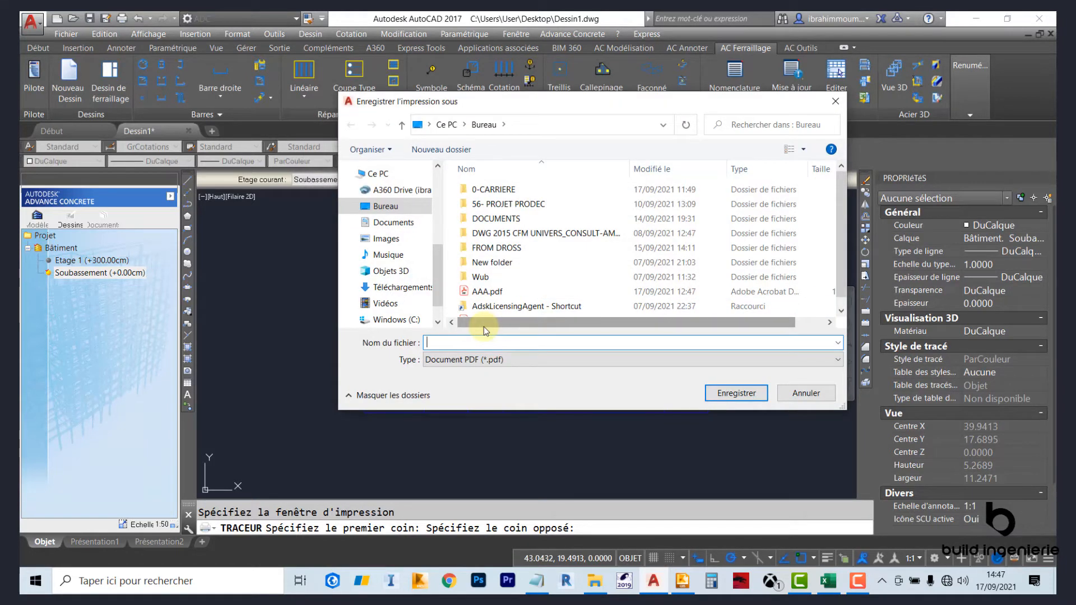
type("NOM")
key("Return")
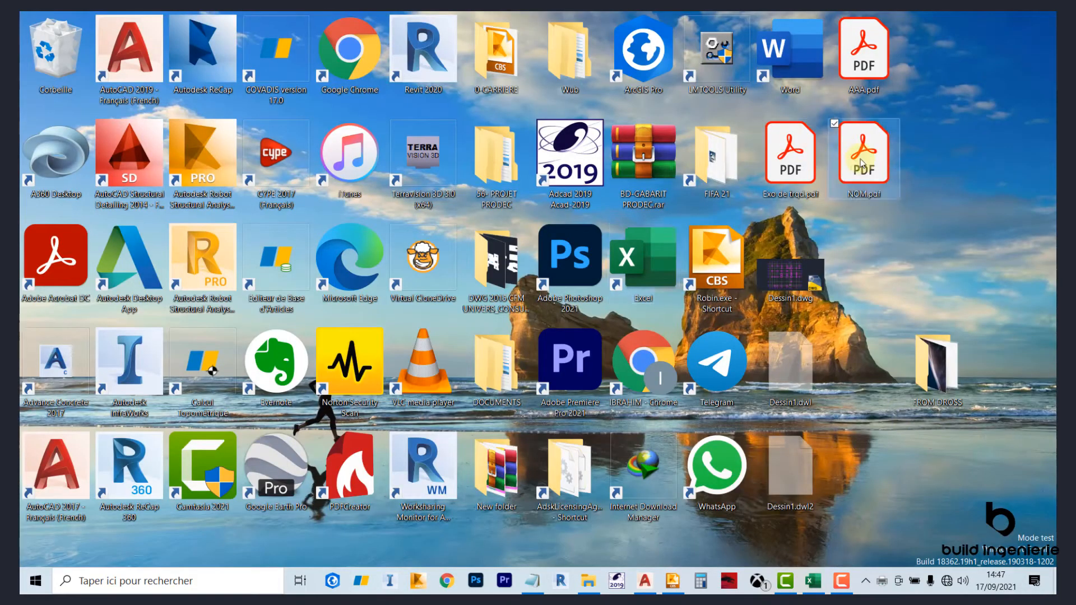
Step: Open NOM.pdf from the desktop, inspect the whole printed structural elements list and close the file
double_click(851, 168)
key("ctrl+shift+minus")
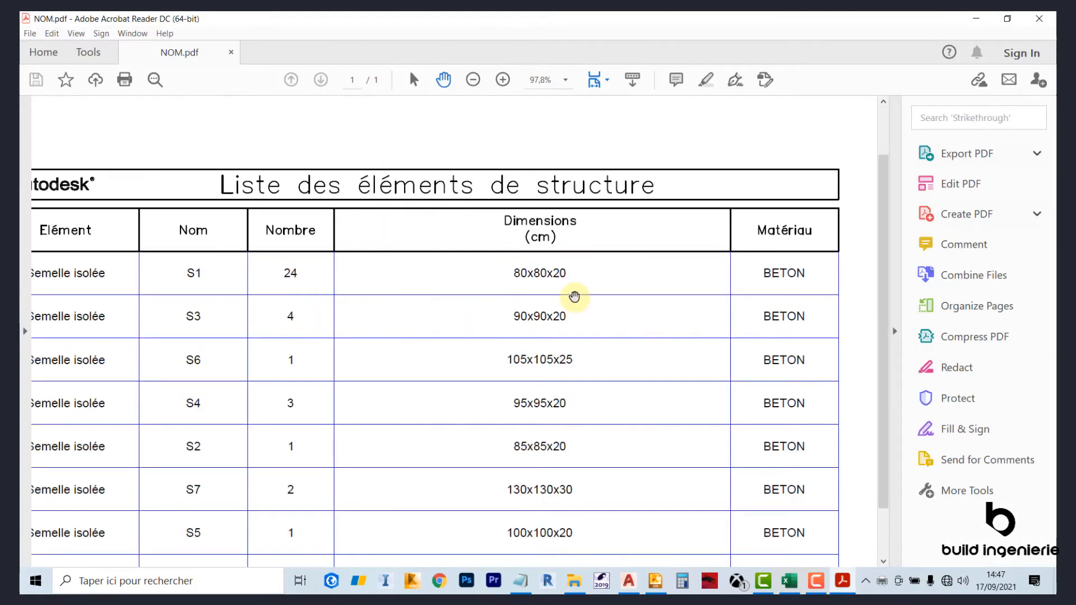
scroll(575, 297, "down", 3, "ctrl")
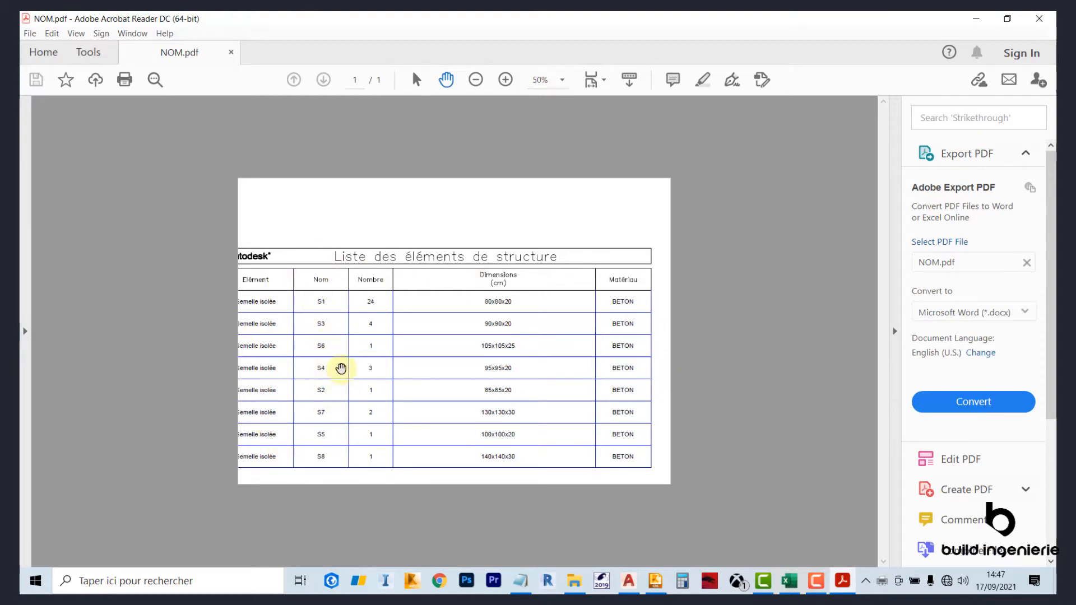
scroll(341, 347, "up", 1, "ctrl")
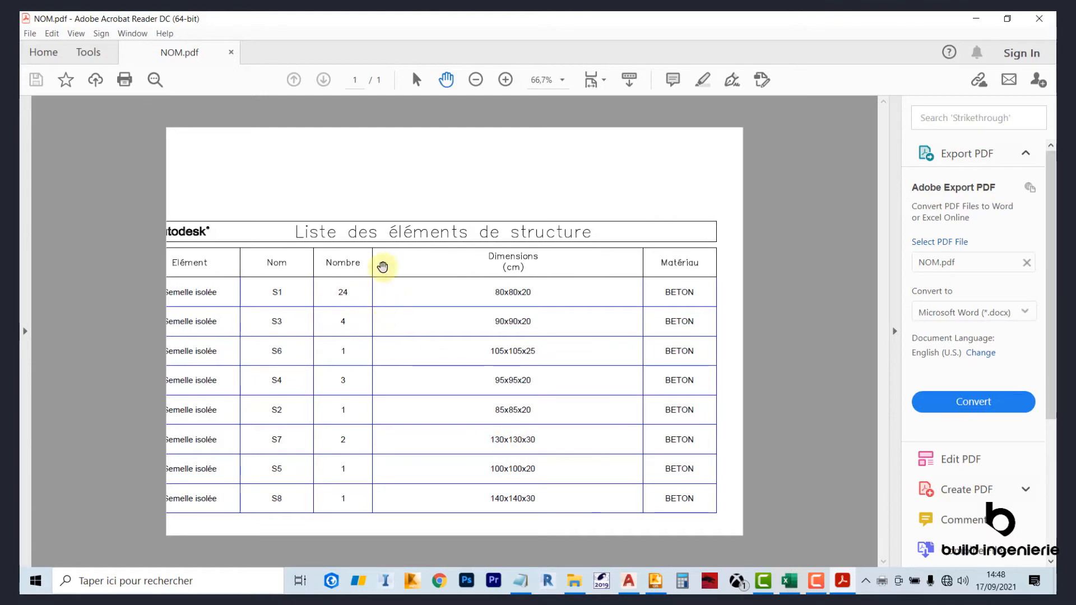
left_click(1039, 19)
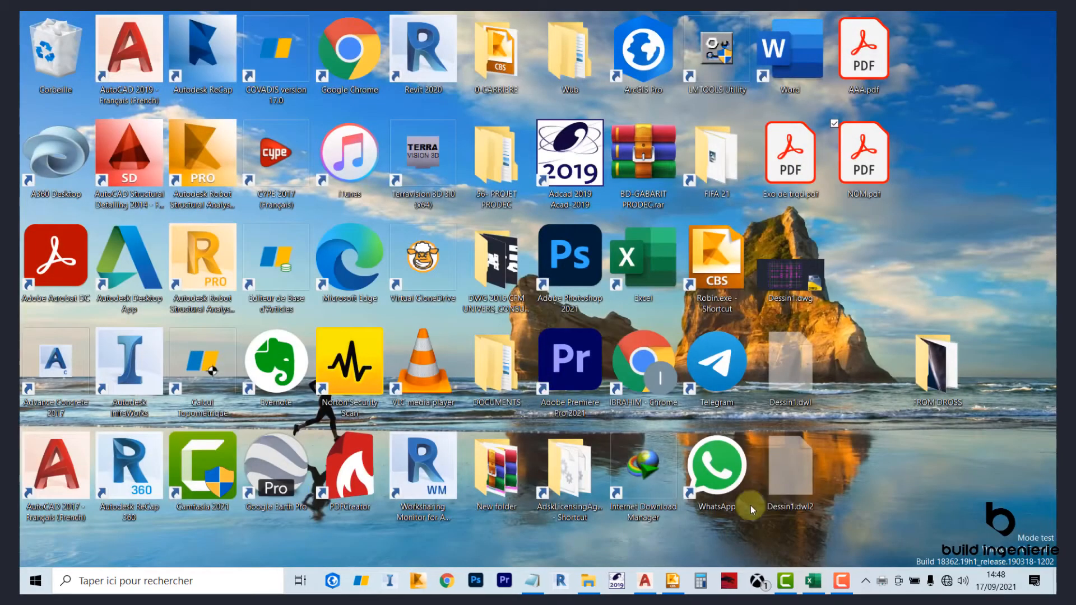
Step: Return to AutoCAD and activate the PLAN DE FONDATIONS drawing under Soubassement in the Dessins view
left_click(646, 578)
scroll(488, 284, "down", 2)
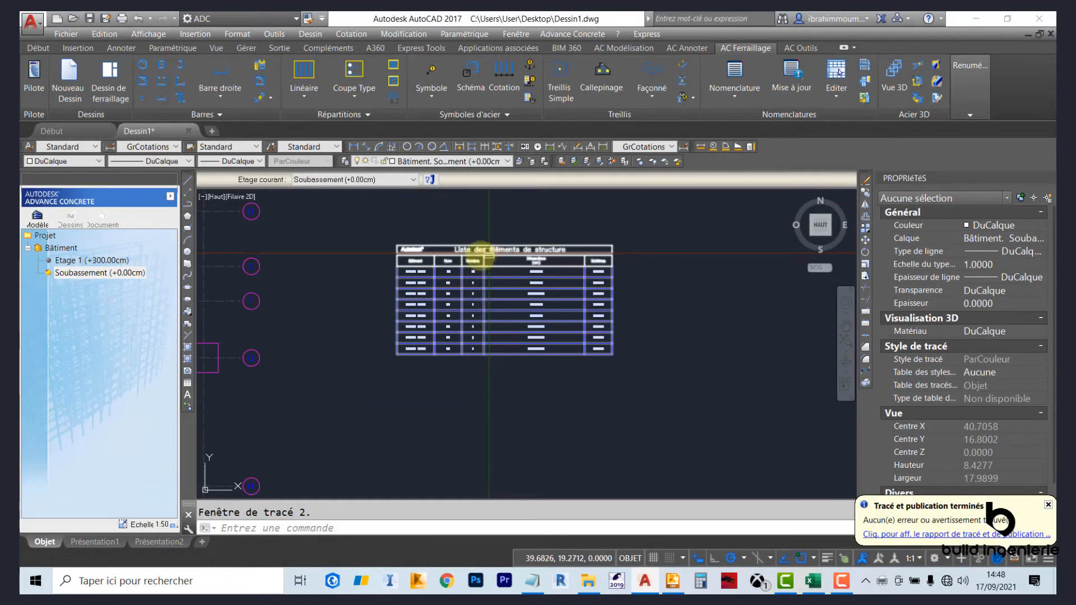
left_click(92, 272)
left_click(72, 218)
double_click(115, 310)
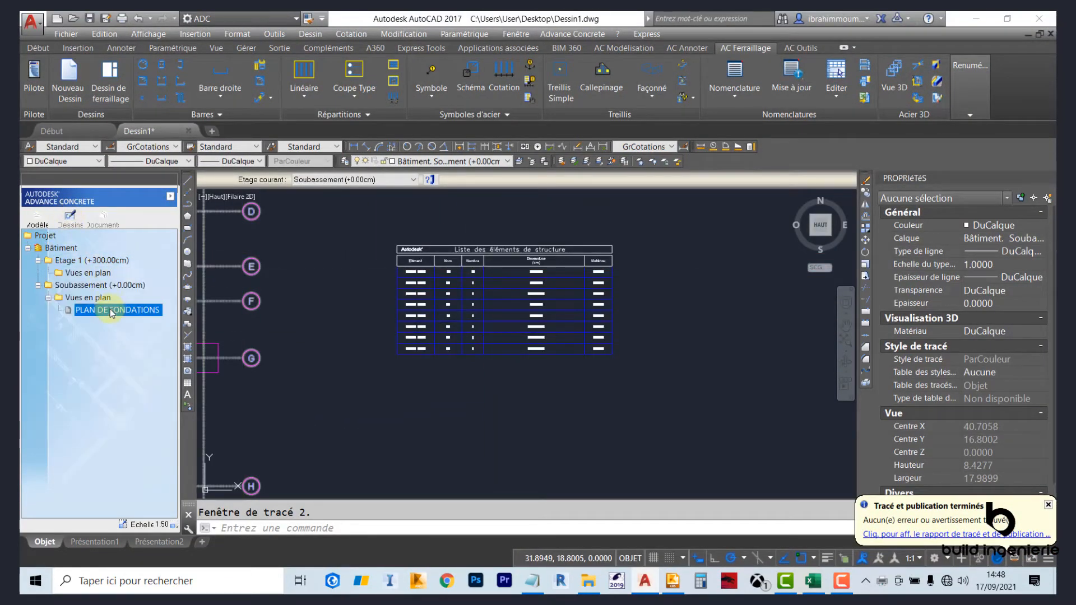
left_click(107, 216)
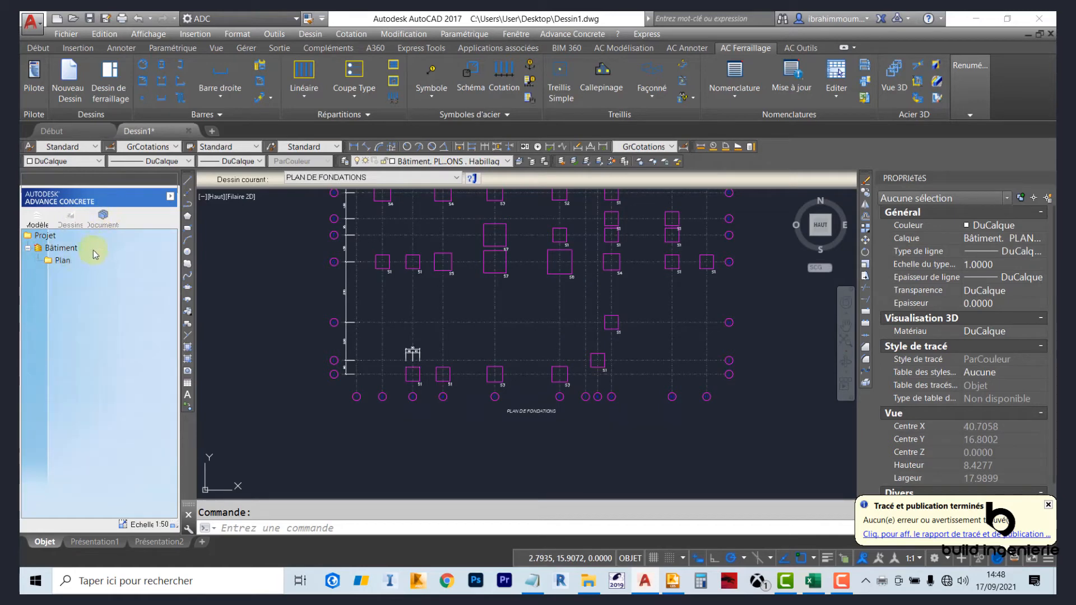
left_click(72, 217)
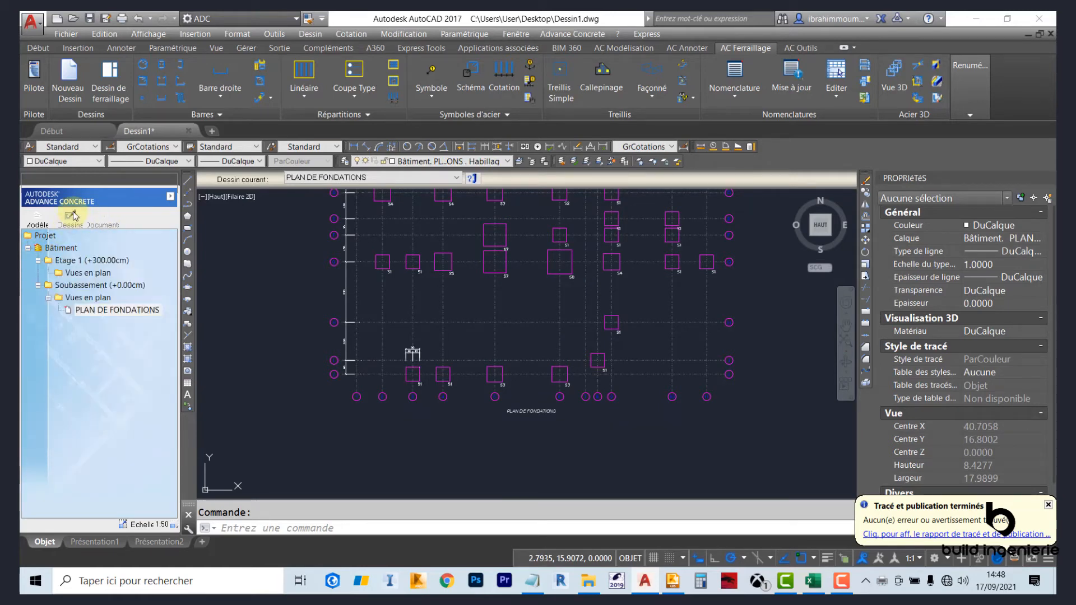
double_click(104, 312)
Step: Create a plan layout named Plan 1 from the PLAN DE FONDATIONS drawing, using the Standard layout style
right_click(121, 313)
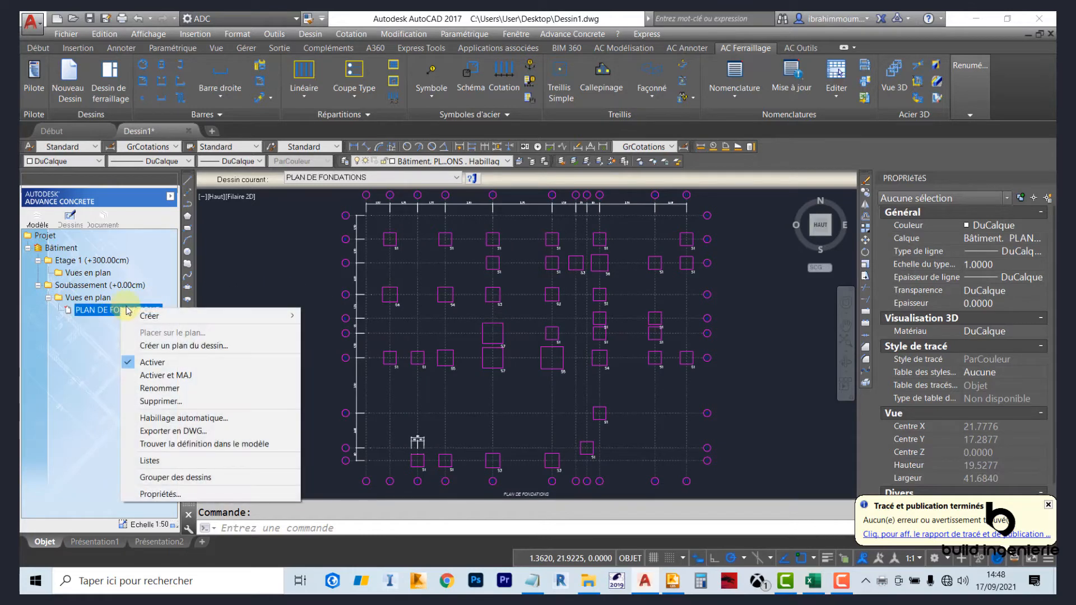
left_click(168, 345)
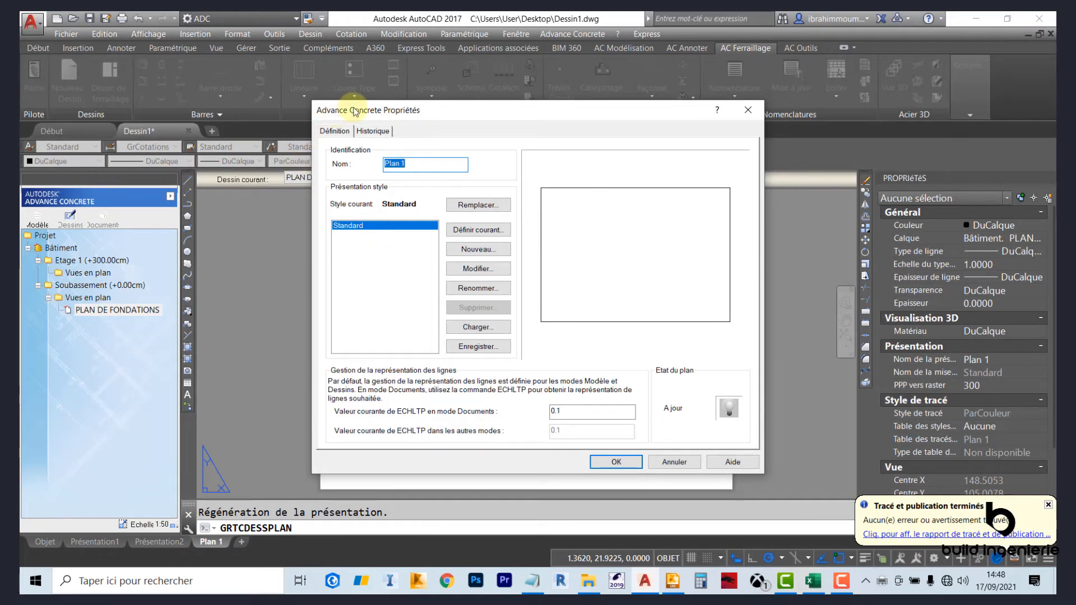
left_click_drag(355, 112, 395, 83)
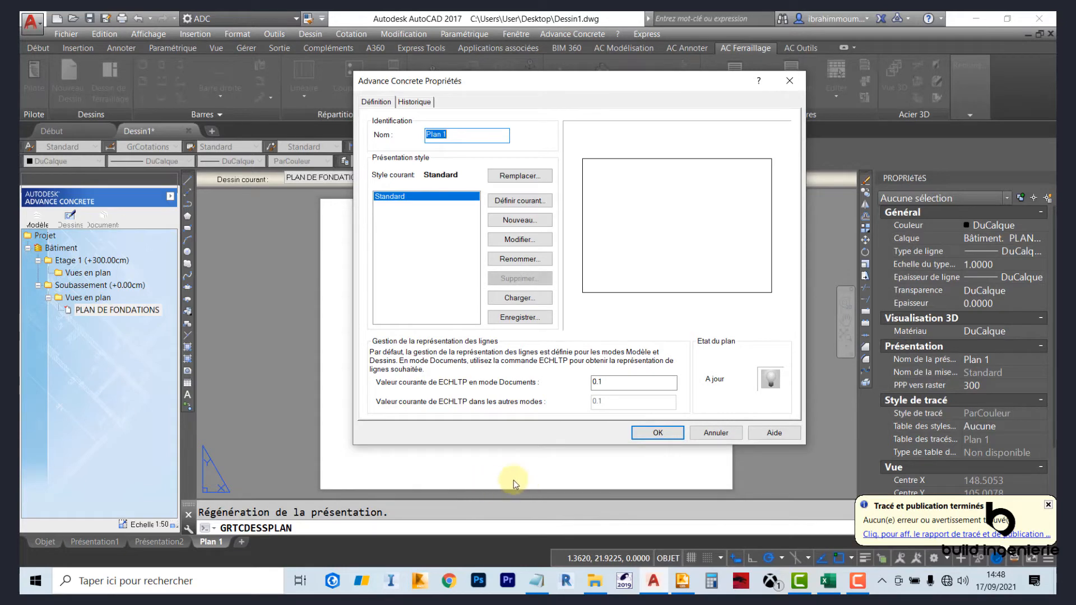
left_click(658, 433)
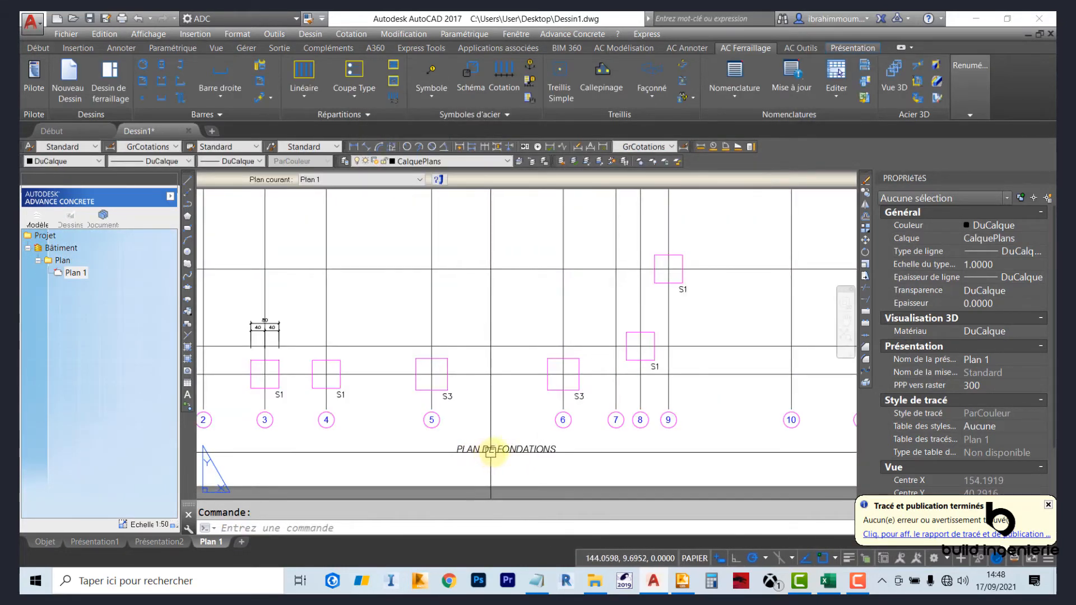
Step: Examine how the foundation plan's grid lines and footings appear on the Plan 1 sheet
left_click(74, 275)
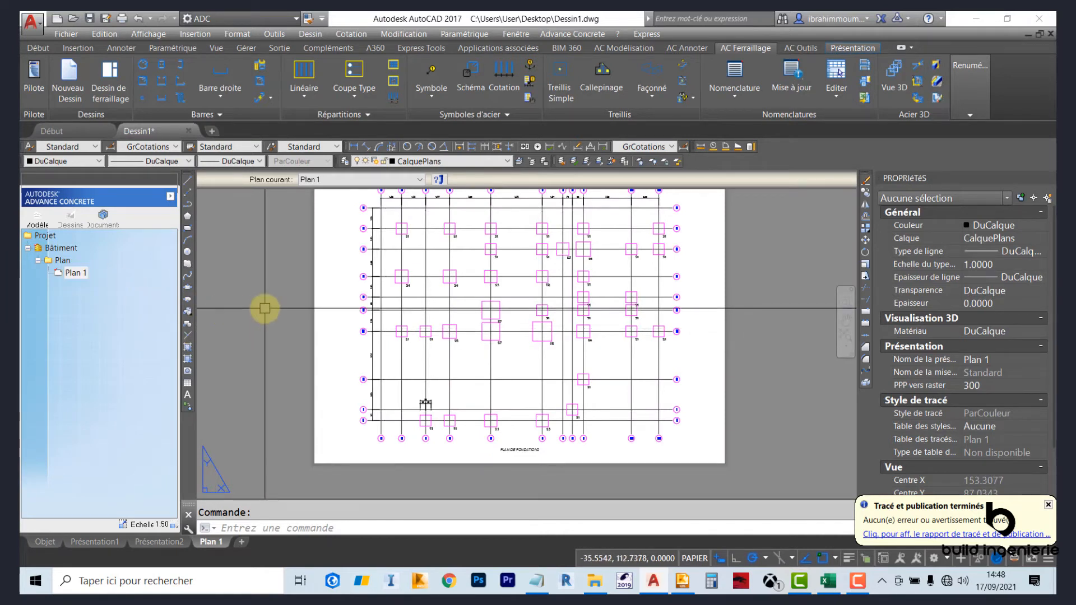
middle_click_drag(291, 309, 290, 310)
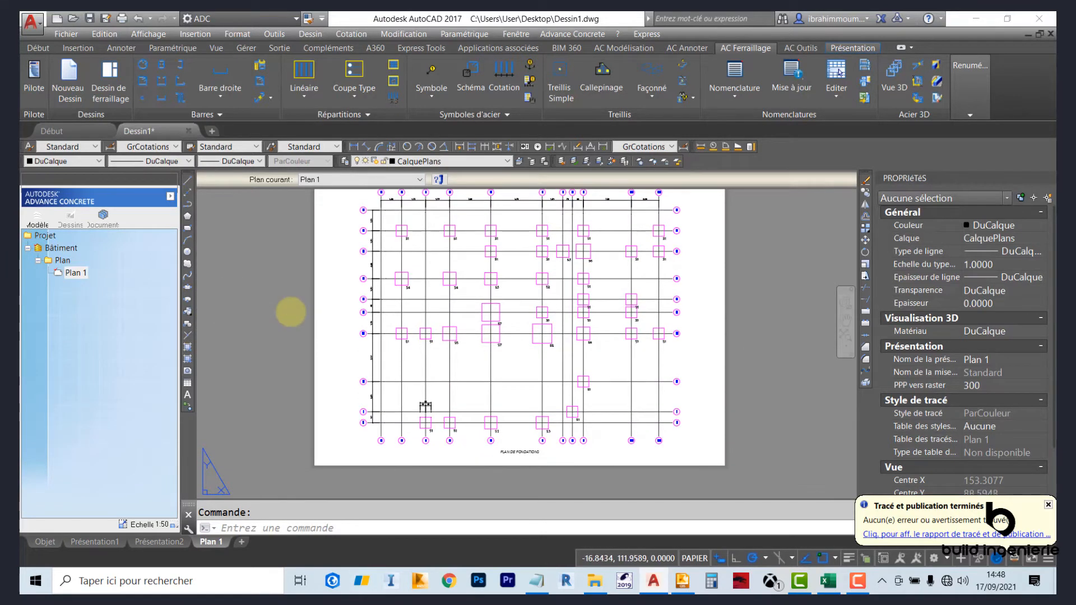
left_click(81, 276)
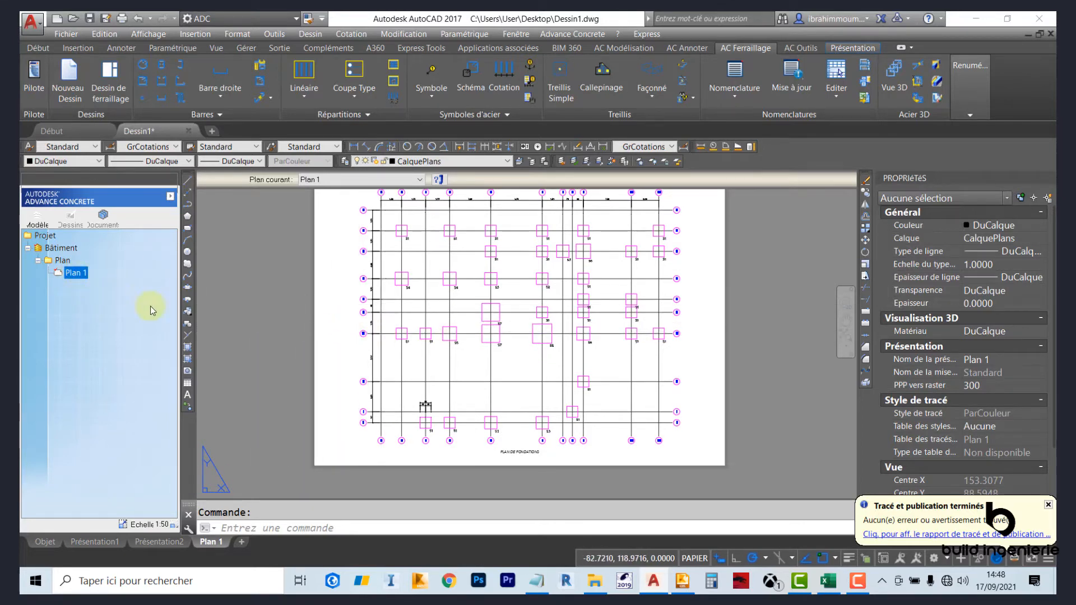
scroll(473, 363, "down", 1)
scroll(559, 347, "up", 1)
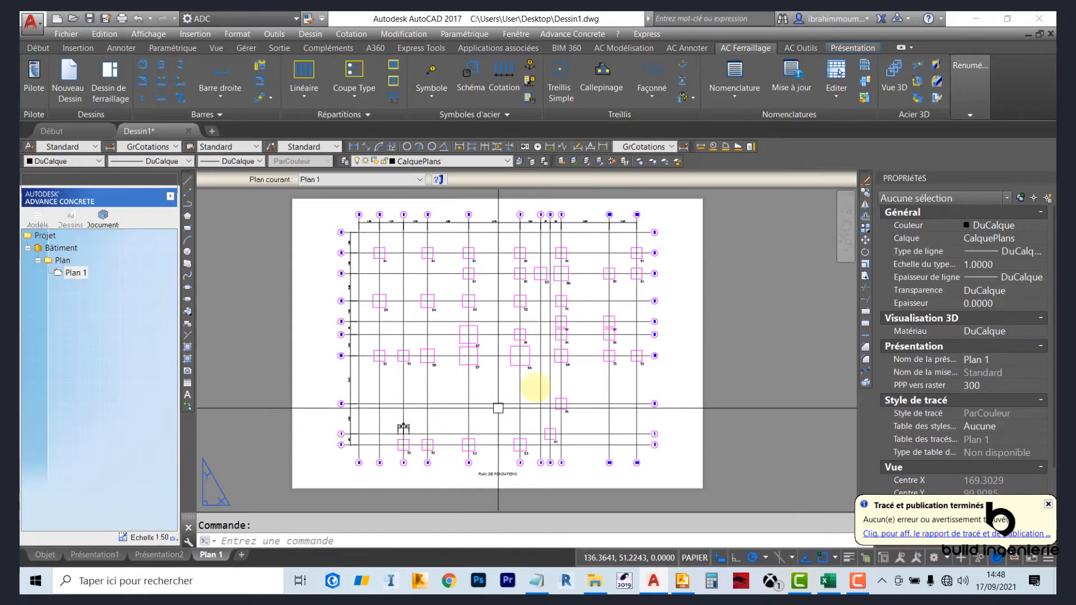
scroll(562, 297, "up", 4)
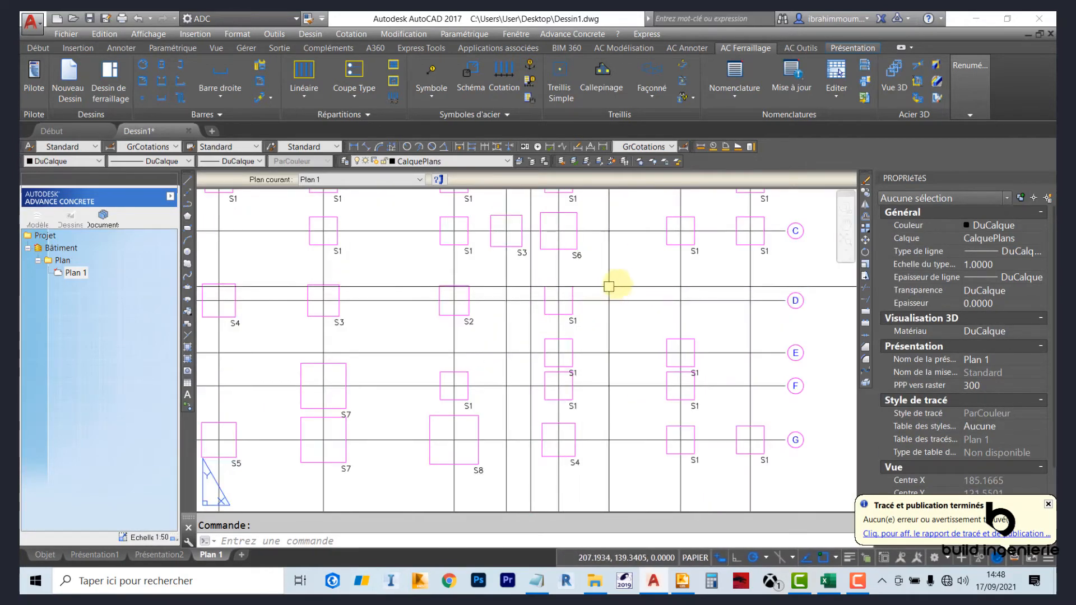
scroll(611, 292, "down", 4)
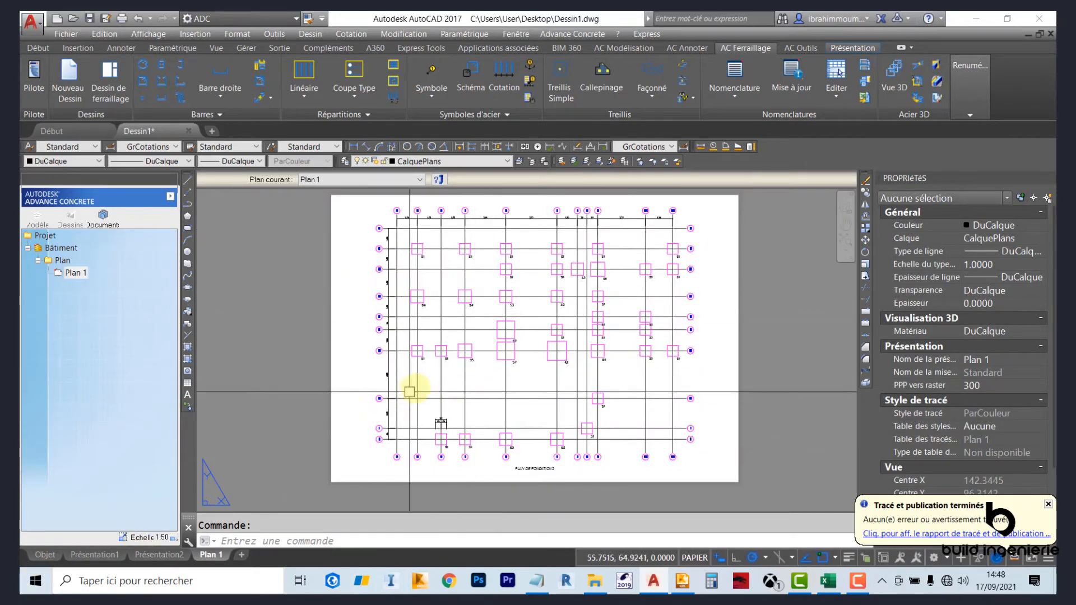
Step: Set LTSCALE to 15 in model space and regenerate the drawing
left_click(45, 555)
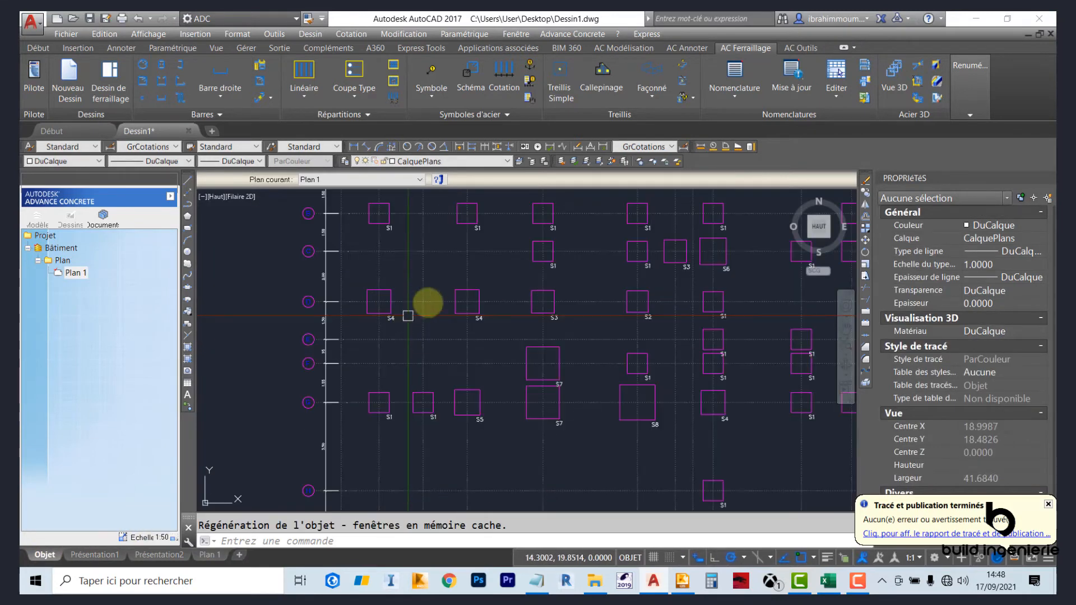
type("TSCALE")
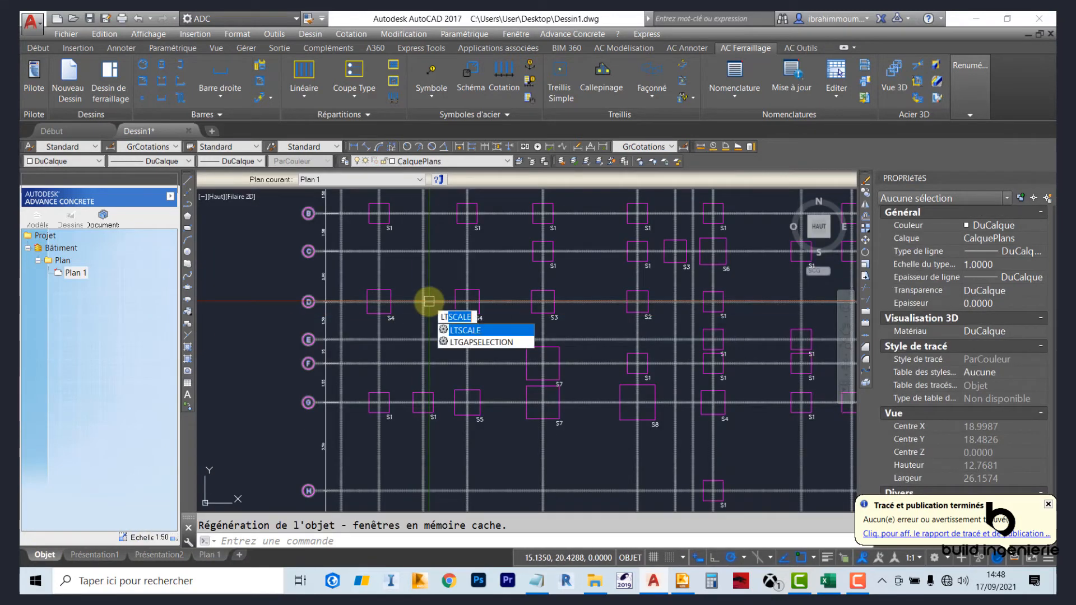
key("Return")
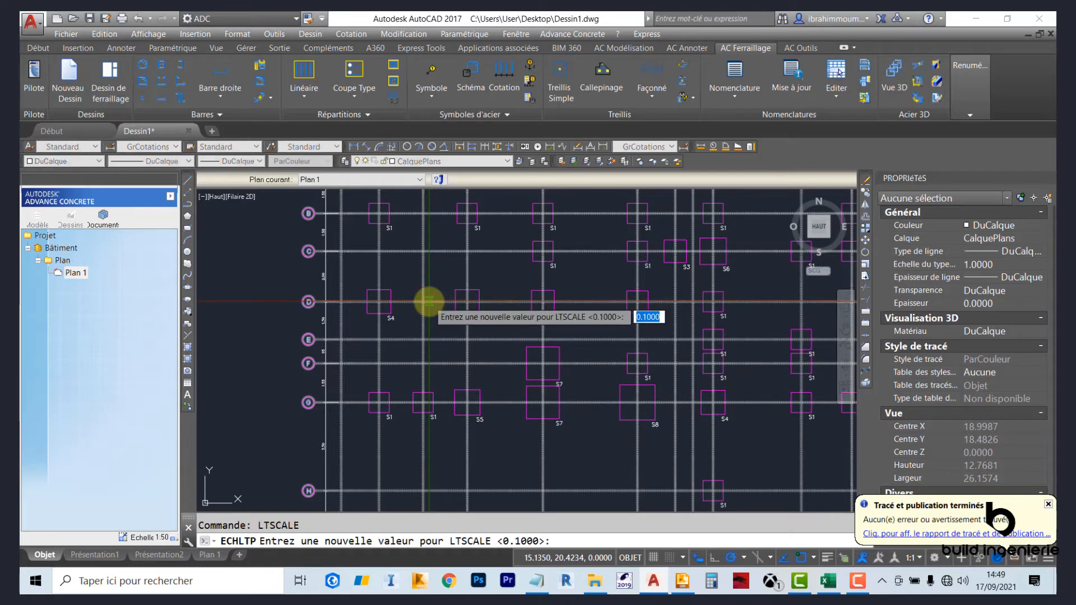
type("15")
key("Return")
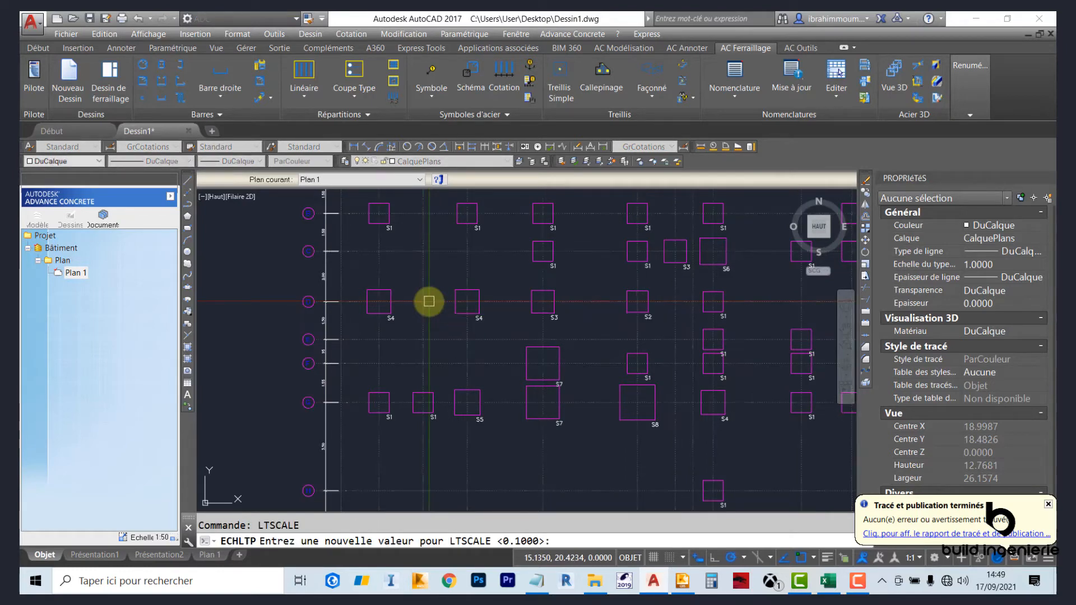
type("REGEN")
key("Return")
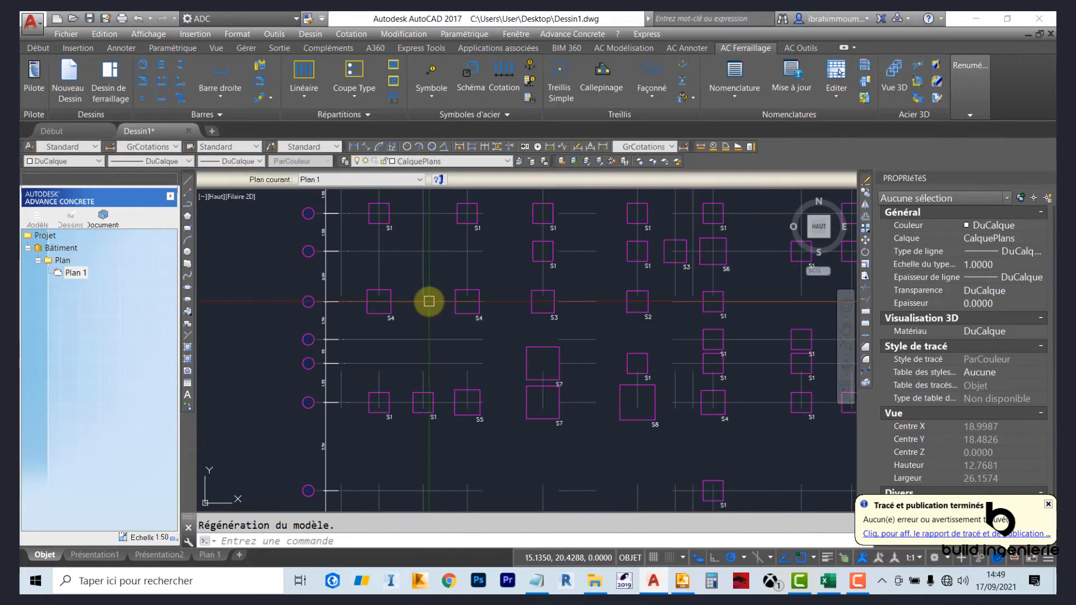
Step: Plot the Plan 1 layout with Microsoft Print to PDF in A4 landscape, saving it on the desktop over the existing AAA.pdf
scroll(480, 351, "down", 2)
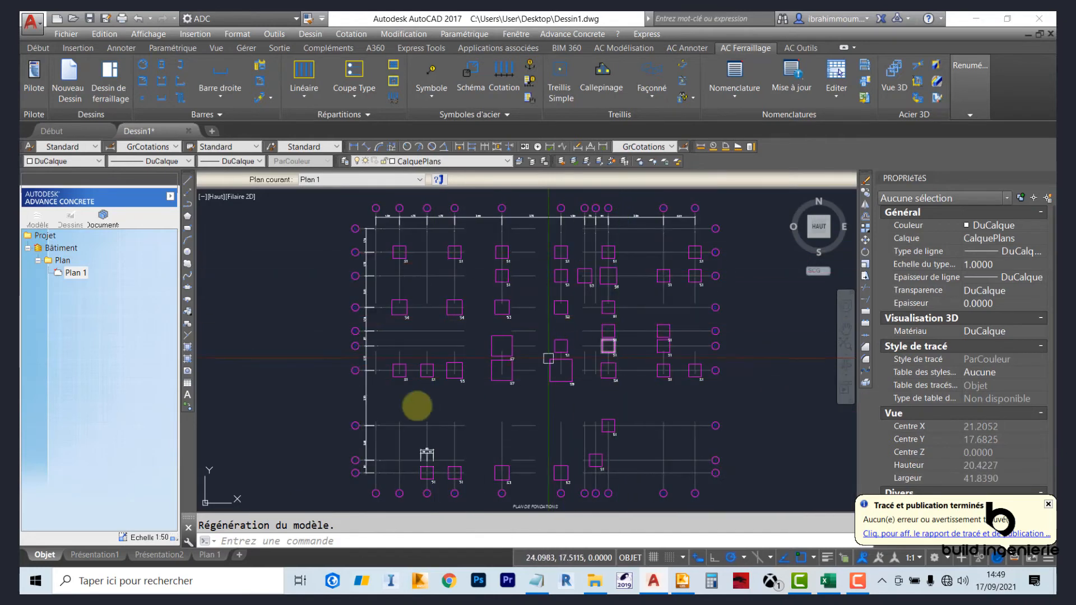
left_click(209, 555)
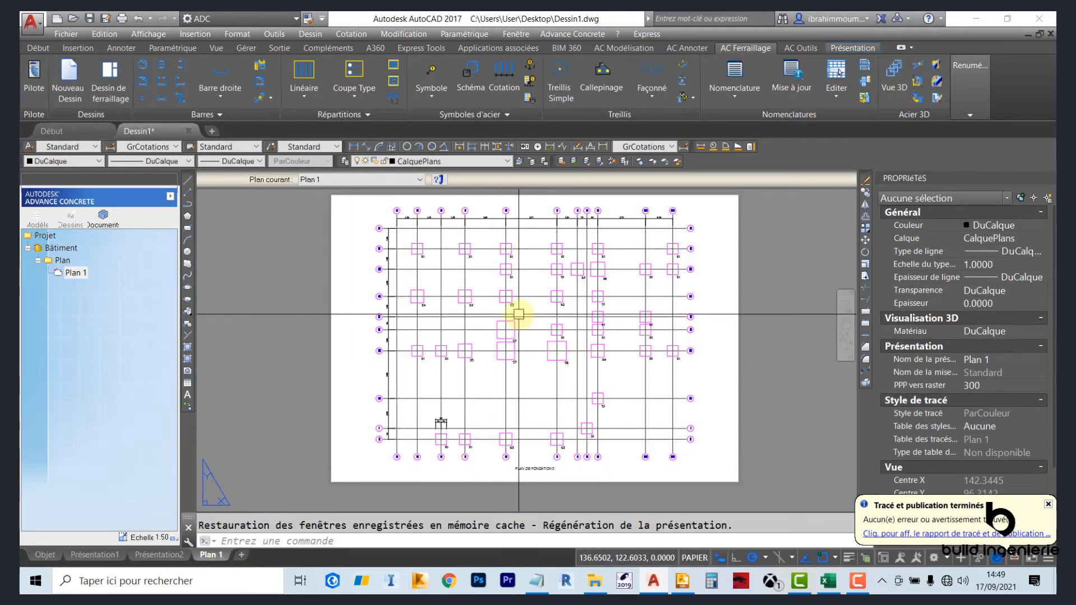
key("ctrl+p")
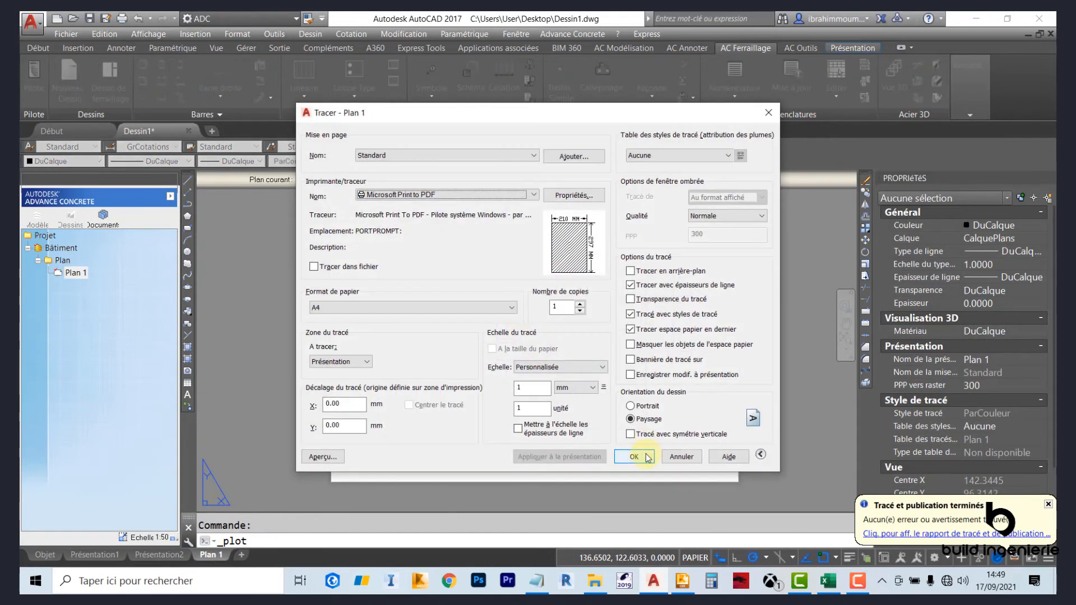
left_click(641, 459)
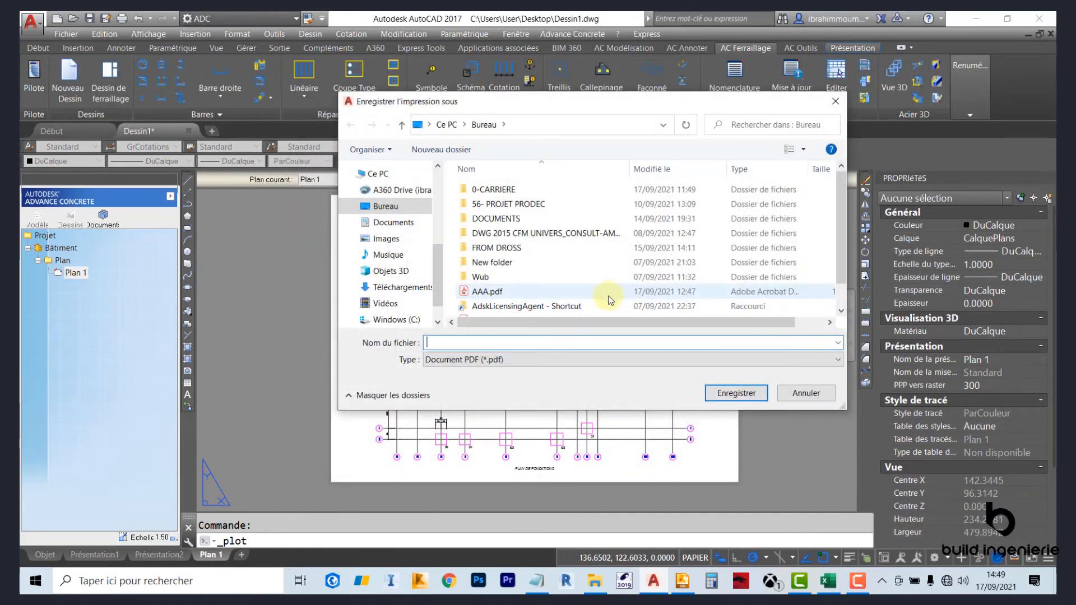
left_click(489, 297)
left_click(489, 296)
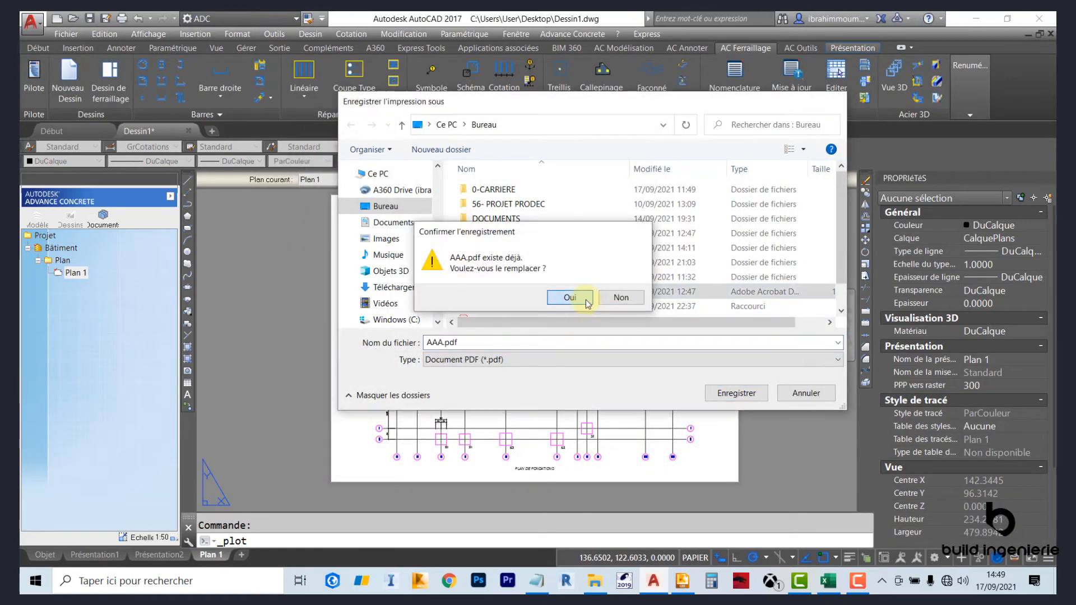
left_click(582, 298)
Step: Open AAA.pdf from the desktop, rotate the page to landscape and inspect the whole foundation plan
key("super+d")
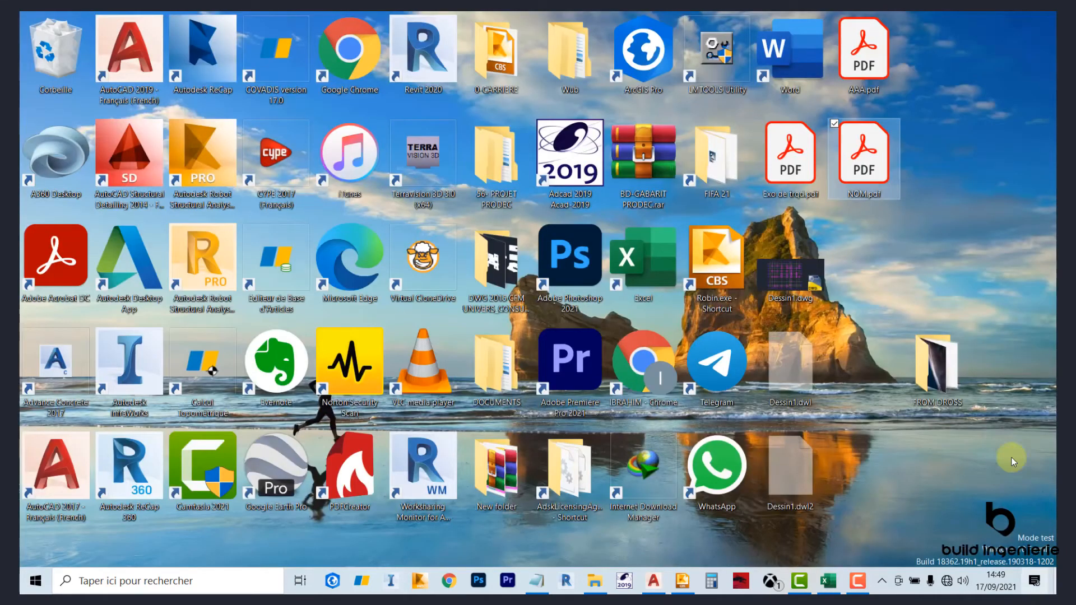
double_click(853, 75)
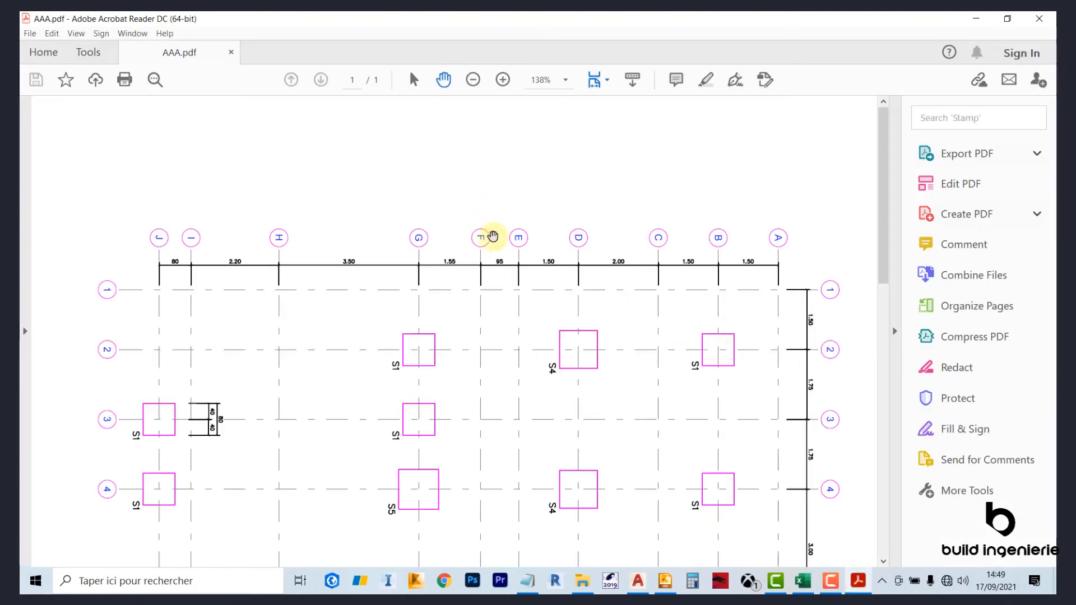
scroll(492, 235, "down", 2)
key("ctrl+shift+minus")
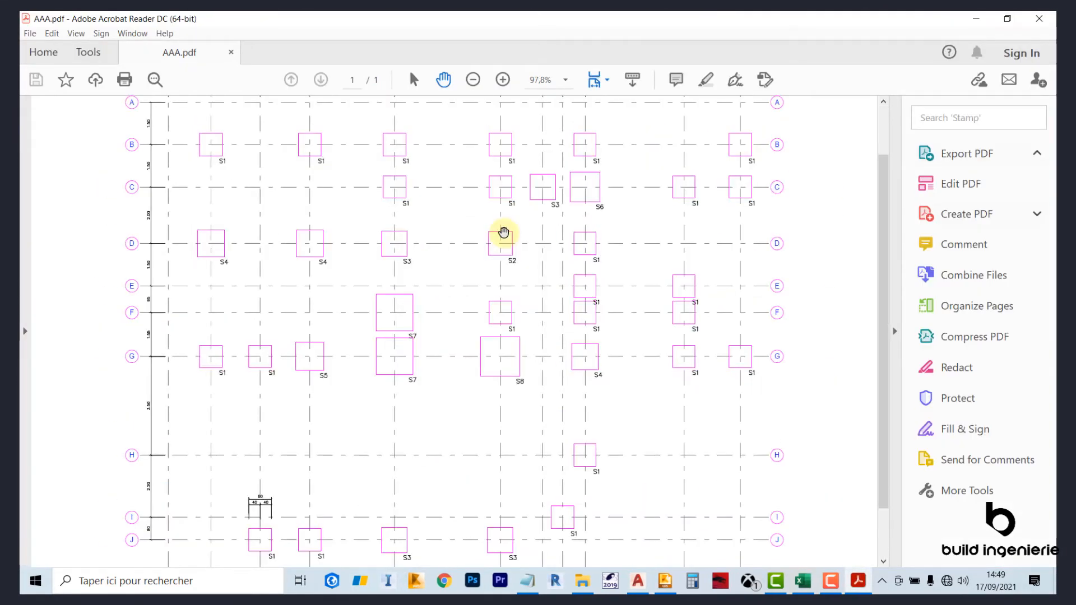
scroll(504, 233, "down", 2, "ctrl")
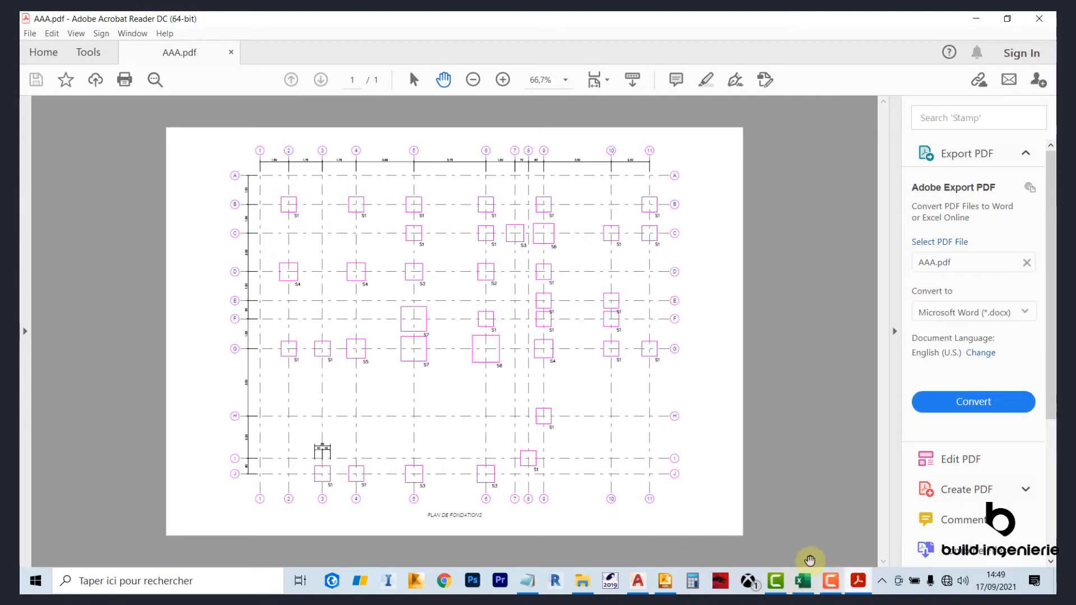
Step: Switch back to AutoCAD and activate the Bâtiment in the model view of the Advance Concrete project
left_click(642, 588)
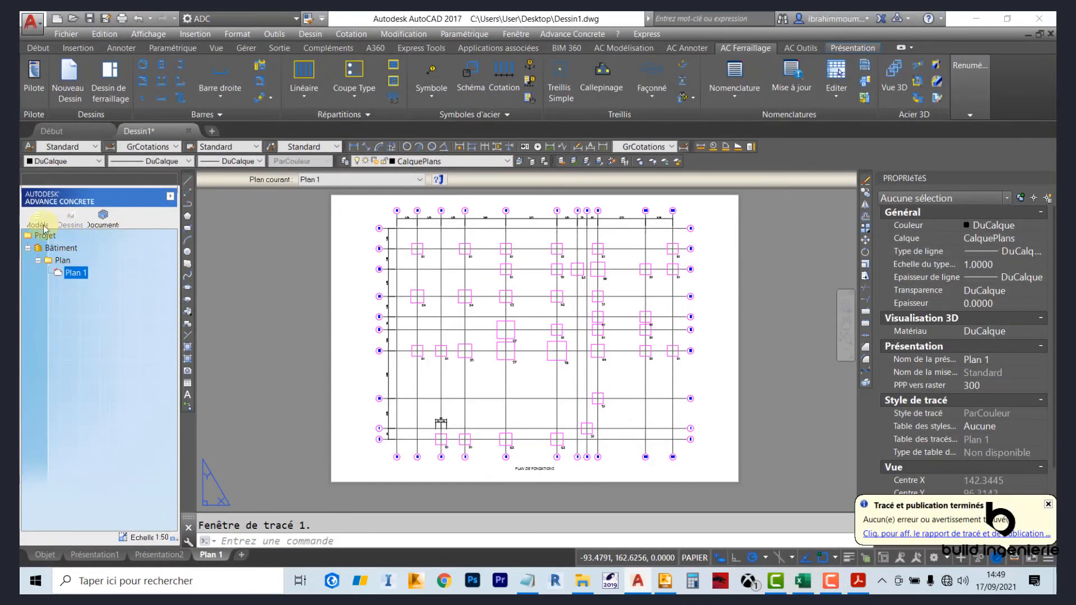
left_click(35, 218)
double_click(63, 249)
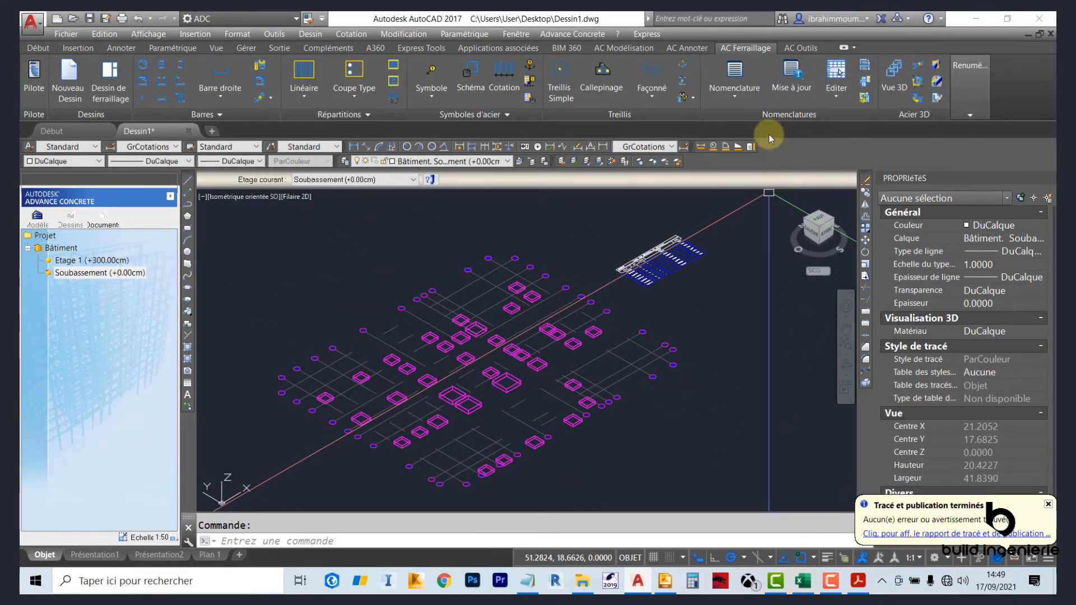
Step: Examine the isolated footings and the grid in 3D from several angles, with the modelling tools at hand
left_click(627, 48)
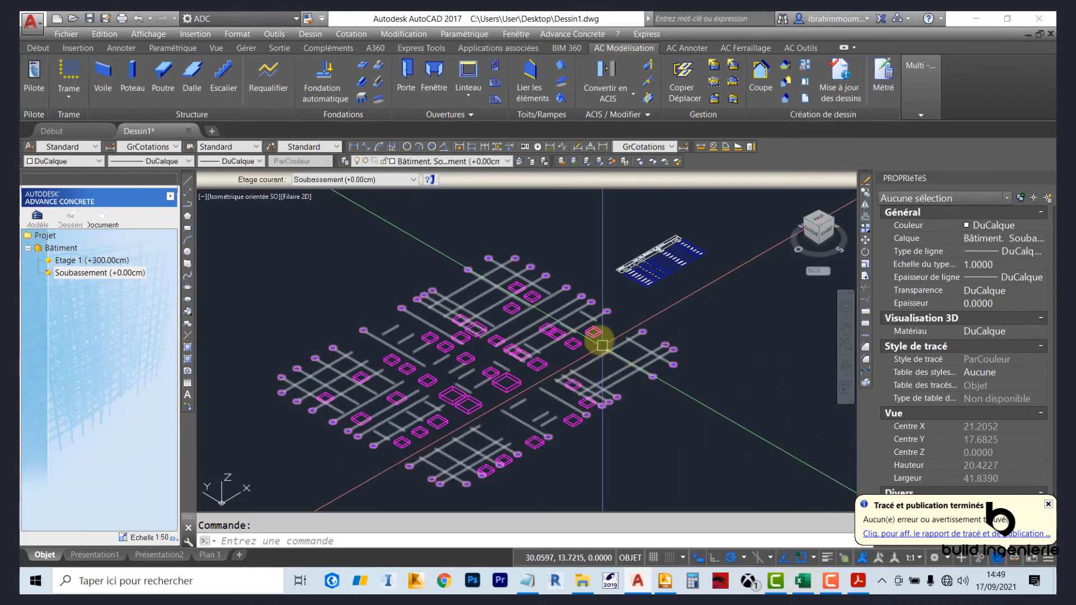
scroll(463, 419, "up", 3)
scroll(456, 368, "down", 2)
middle_click_drag(456, 367, 414, 436, "shift")
scroll(369, 393, "up", 3)
scroll(376, 388, "down", 3)
middle_click_drag(463, 379, 450, 452, "shift")
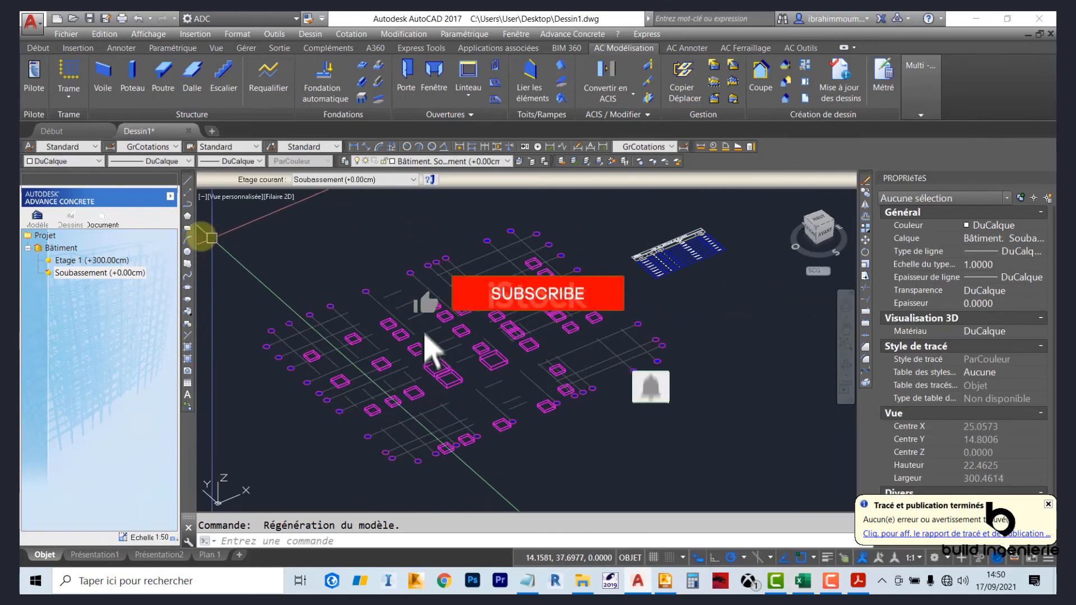
Step: Activate the Soubassement level, then reopen its PLAN DE FONDATIONS drawing in the Dessins view
left_click(88, 278)
double_click(88, 278)
middle_click_drag(399, 310, 650, 314)
scroll(651, 314, "down", 2)
left_click(114, 273)
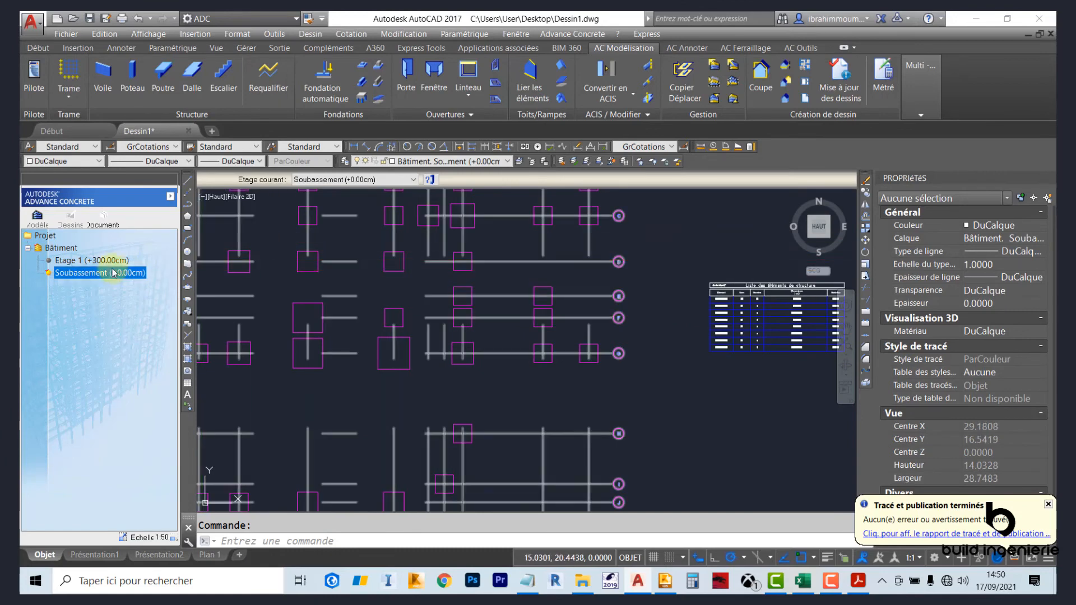
left_click(72, 221)
double_click(99, 317)
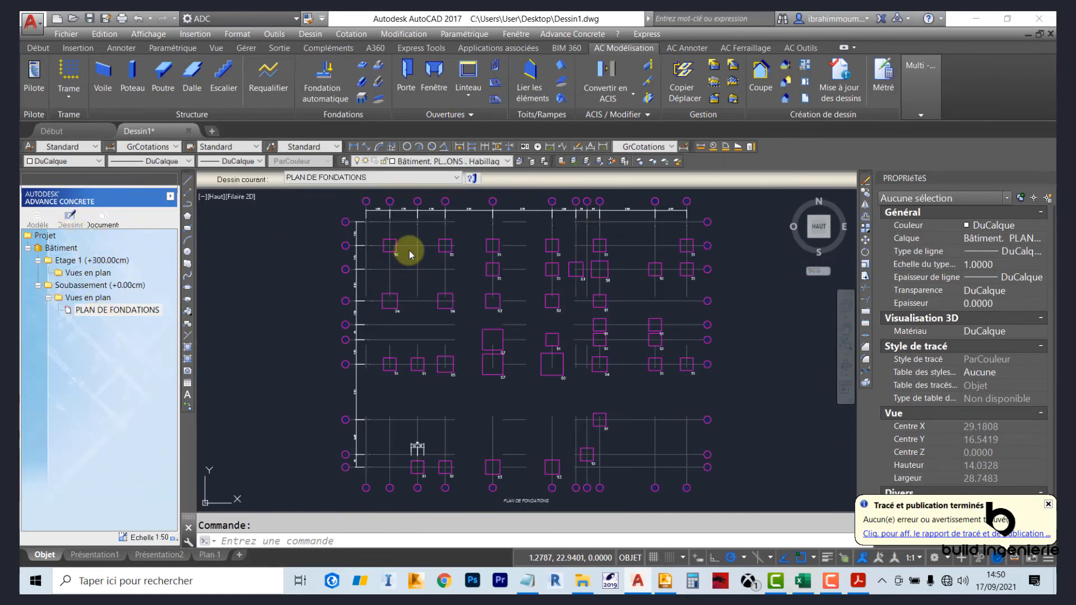
Step: Add multiple annotations to all isolated footings of the foundation plan, using Semelle Isolée Section placed at the upper-left of each footing
left_click(687, 48)
left_click(606, 78)
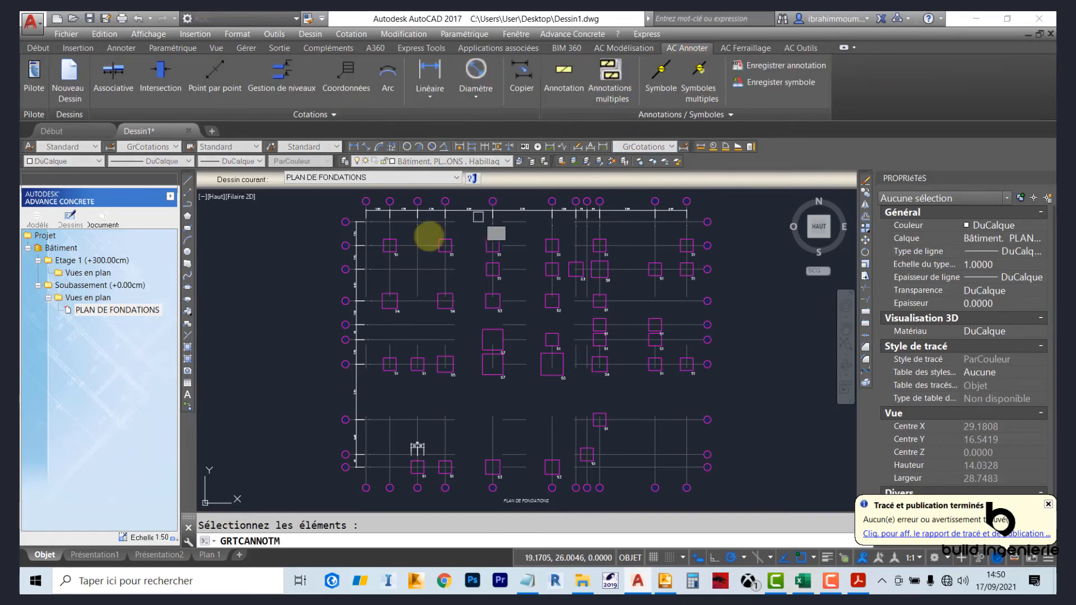
left_click(291, 213)
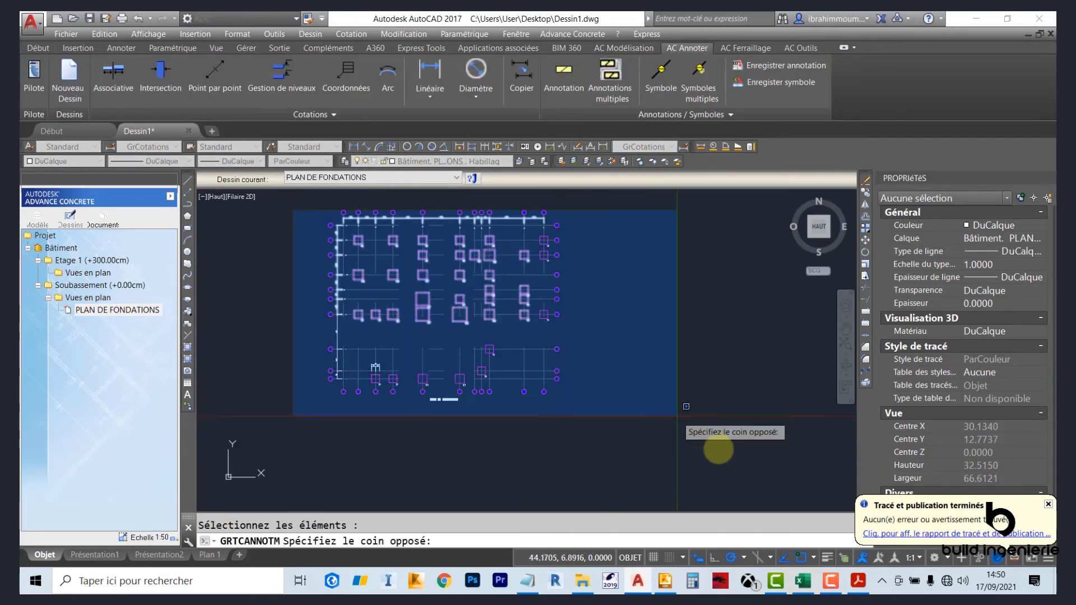
left_click(721, 447)
key("Return")
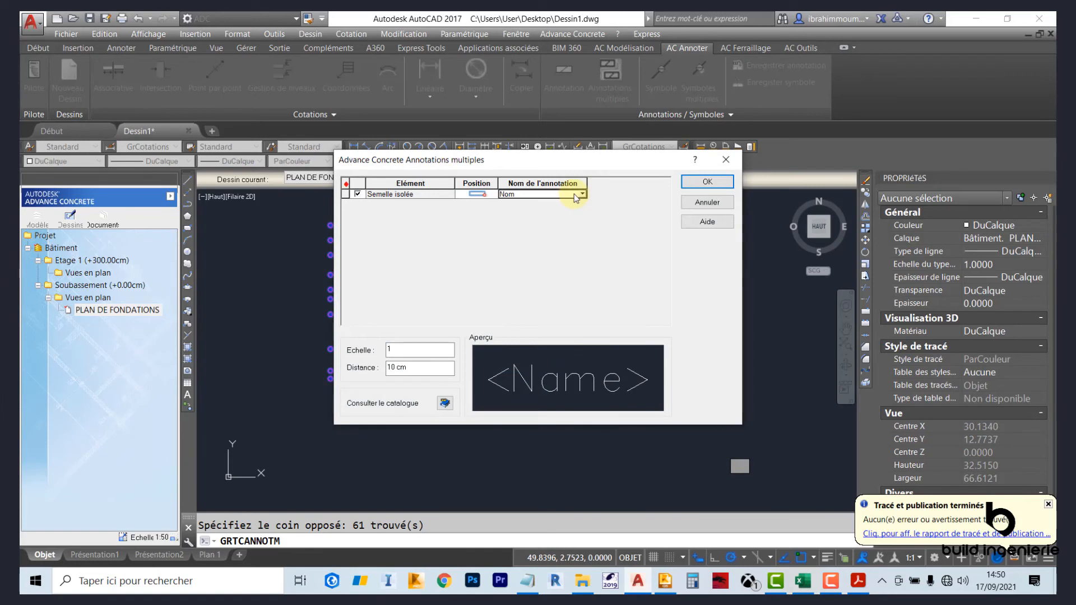
left_click(574, 194)
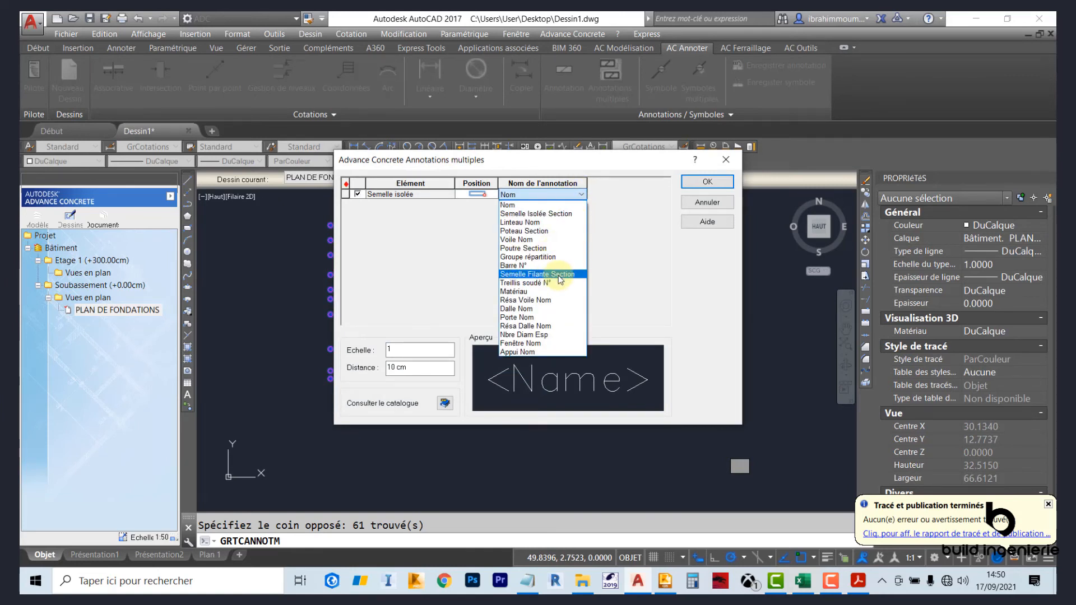
left_click(568, 215)
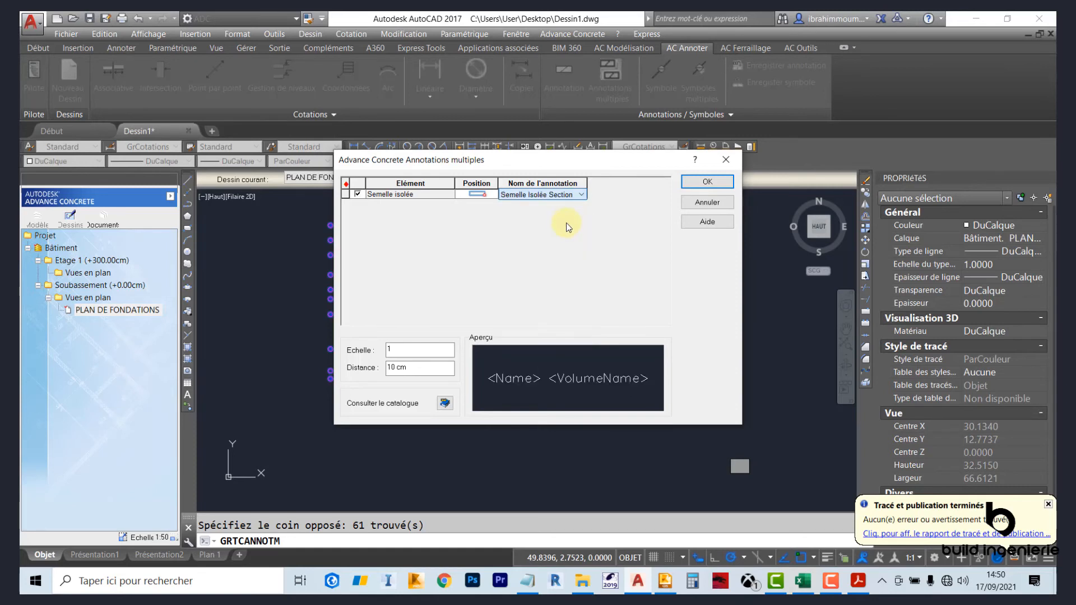
left_click(487, 194)
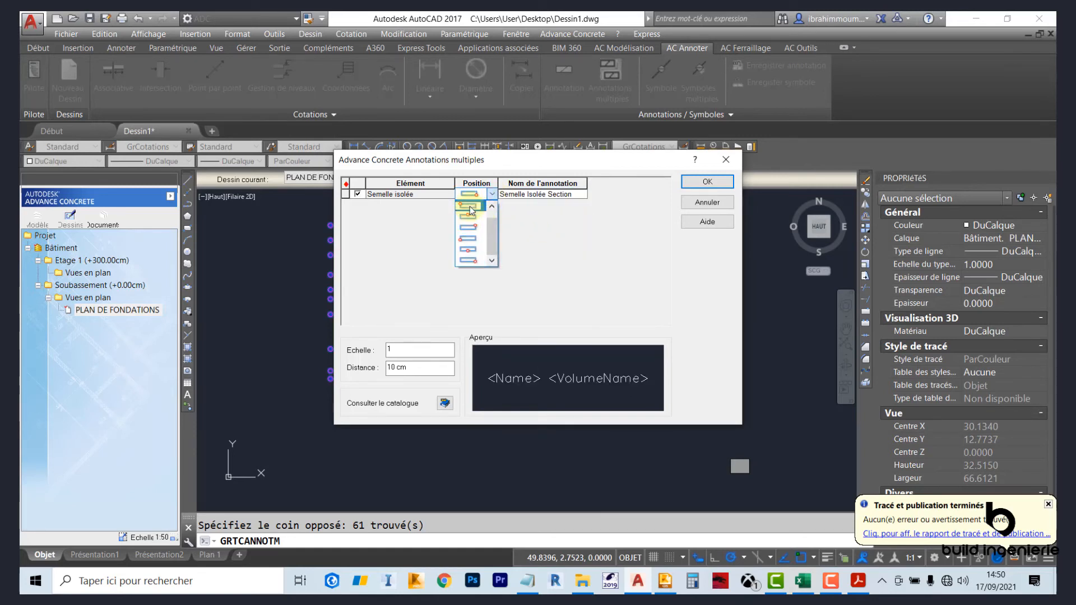
left_click(471, 207)
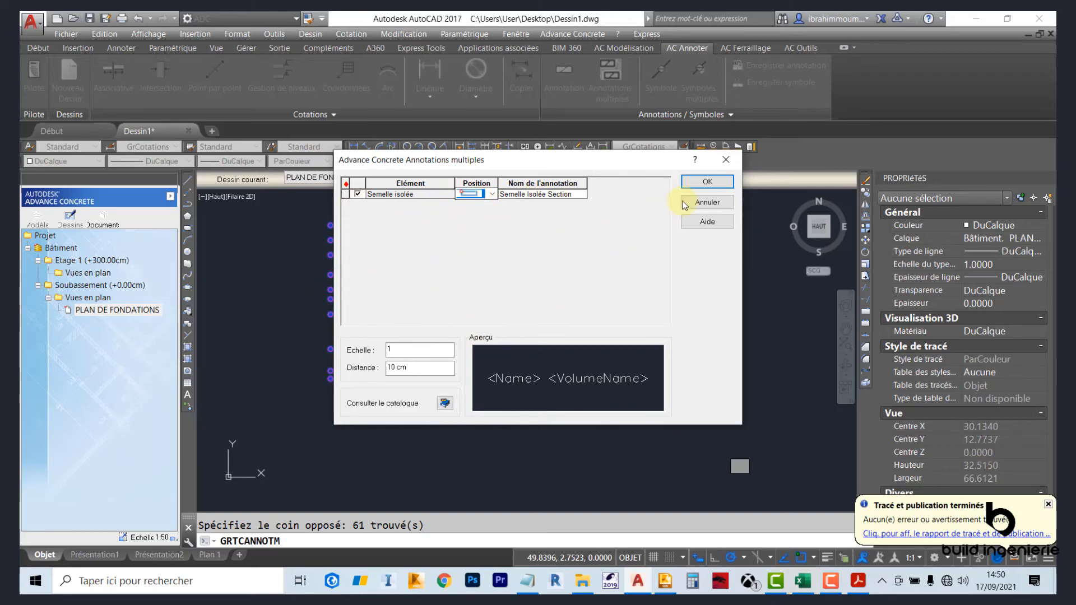
left_click(708, 183)
Step: Examine the section annotations across the foundation plan and dismiss the plot notification
scroll(488, 224, "up", 5)
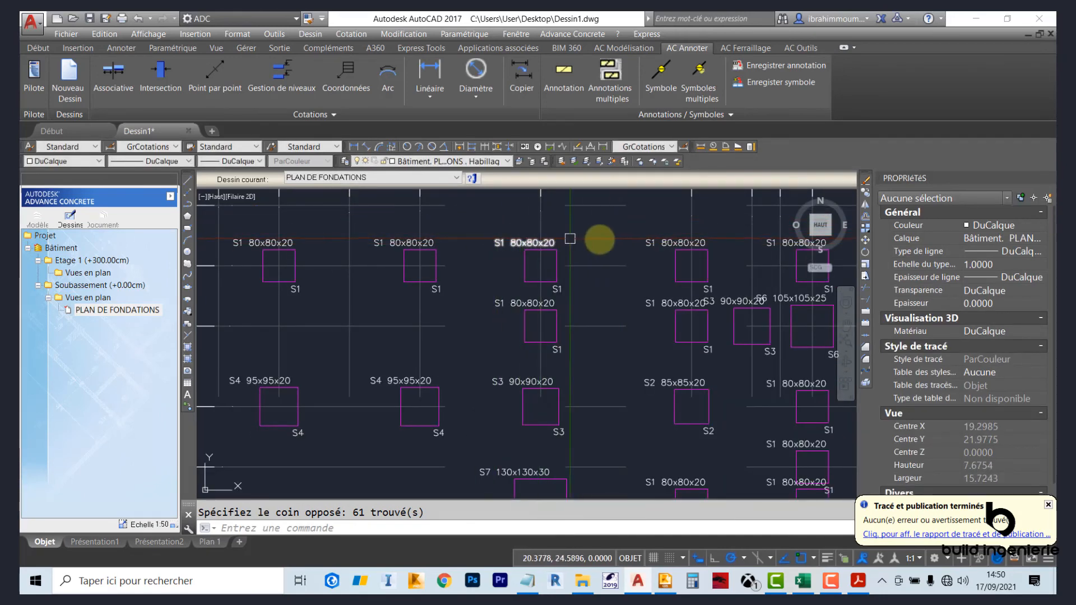
scroll(384, 239, "down", 3)
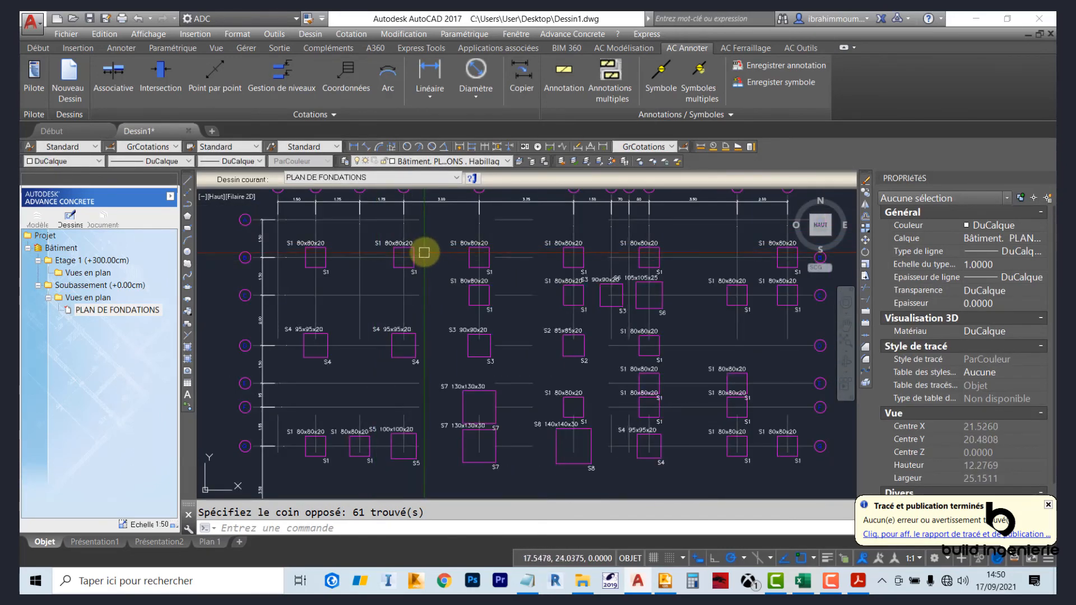
scroll(492, 290, "down", 2)
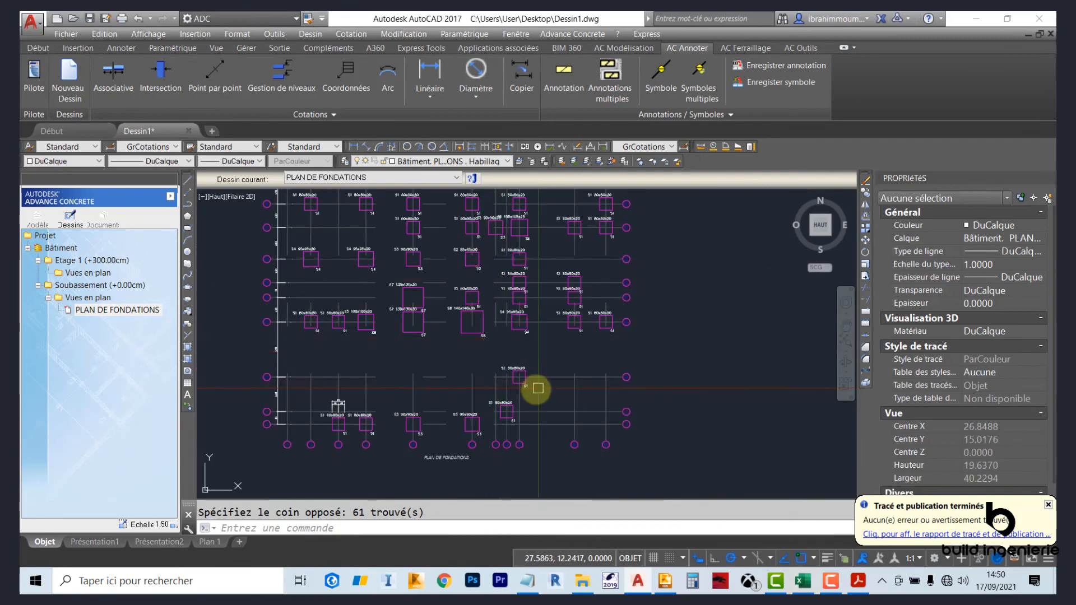
scroll(445, 377, "down", 2)
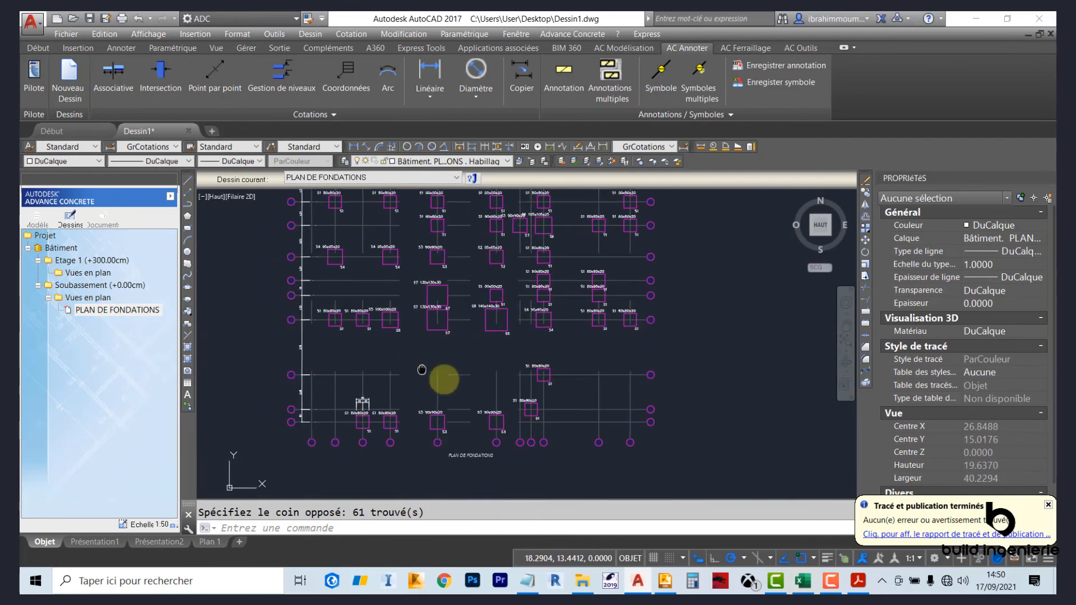
scroll(463, 364, "up", 4)
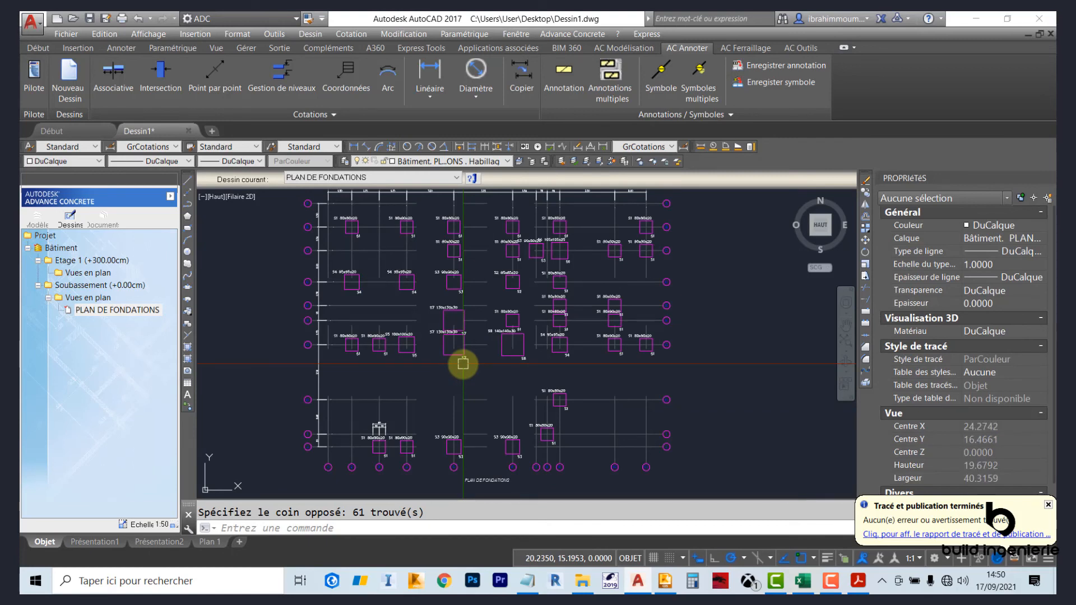
left_click(1048, 506)
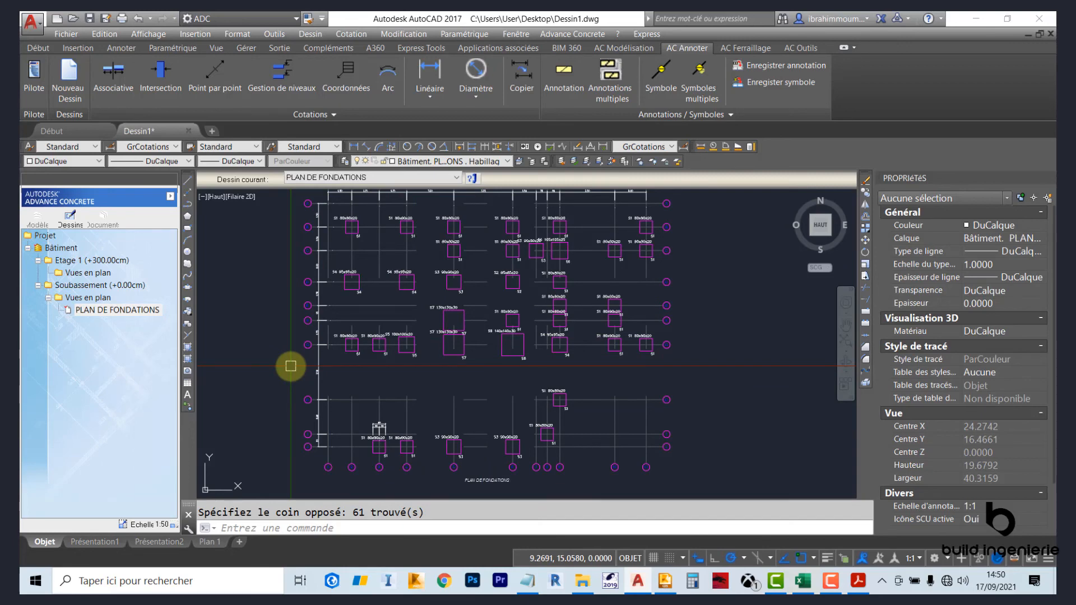
scroll(291, 366, "down", 2)
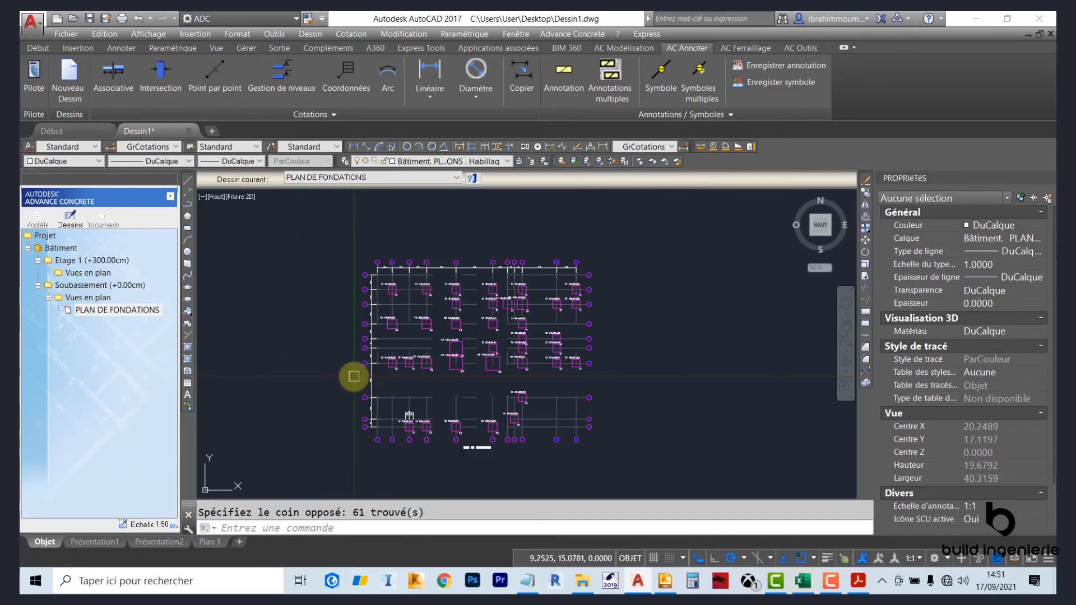